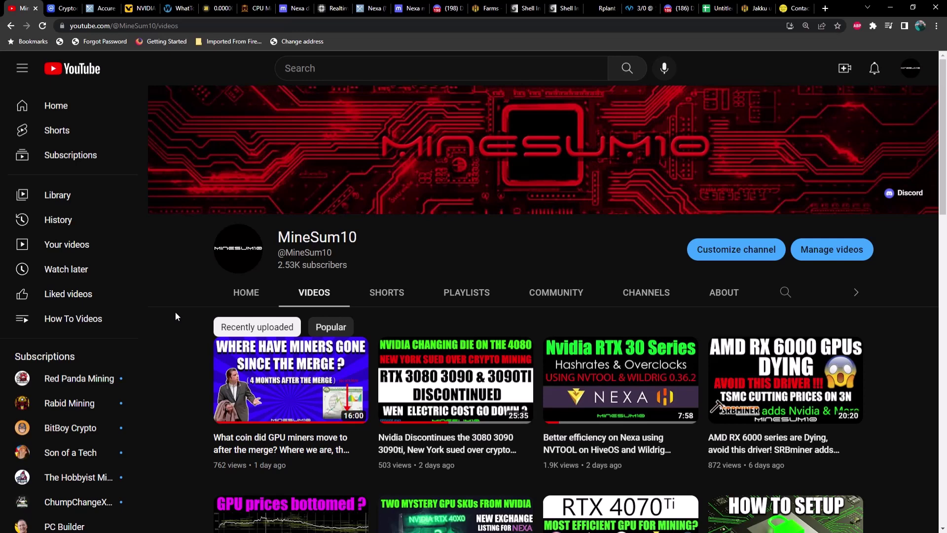
Select the BZMiner v13.0.1b7 Hive OS update command from the Discord beta-releases post.
{"action": "left_click", "coordinate": [441, 9]}
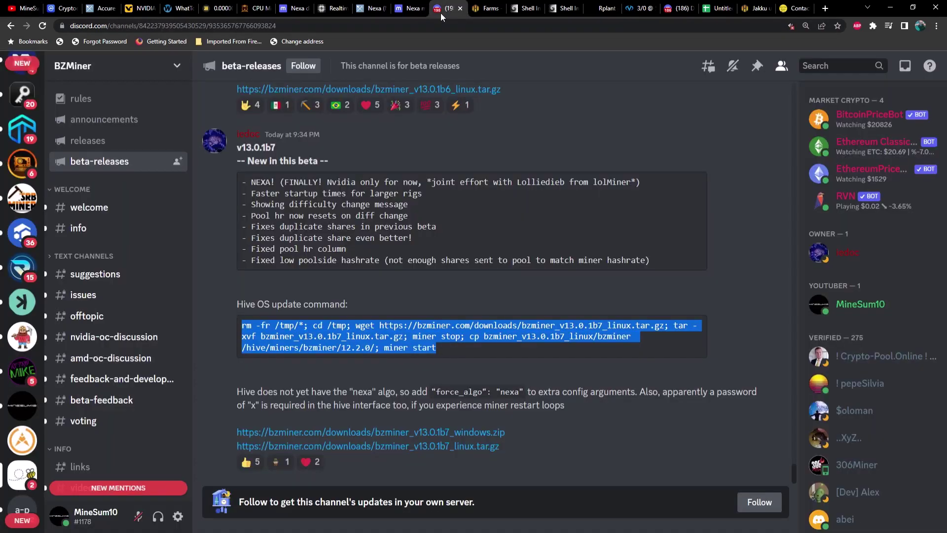
{"action": "left_click", "coordinate": [362, 191]}
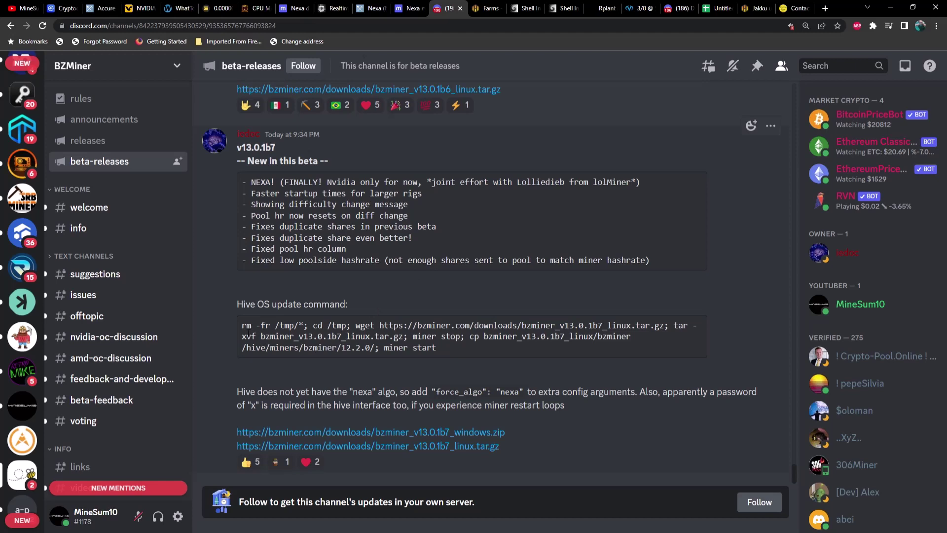
{"action": "left_click_drag", "start_coordinate": [242, 325], "coordinate": [449, 350]}
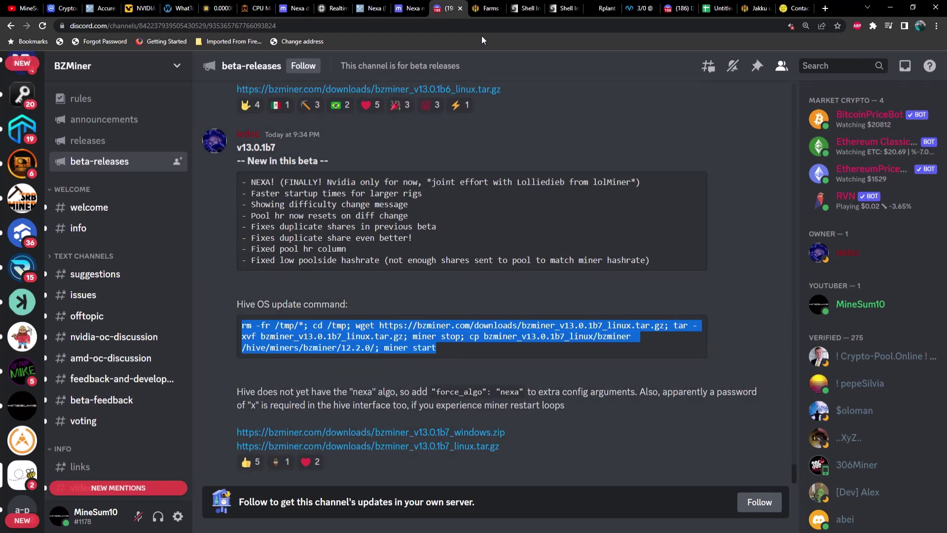
{"action": "left_click", "coordinate": [484, 8]}
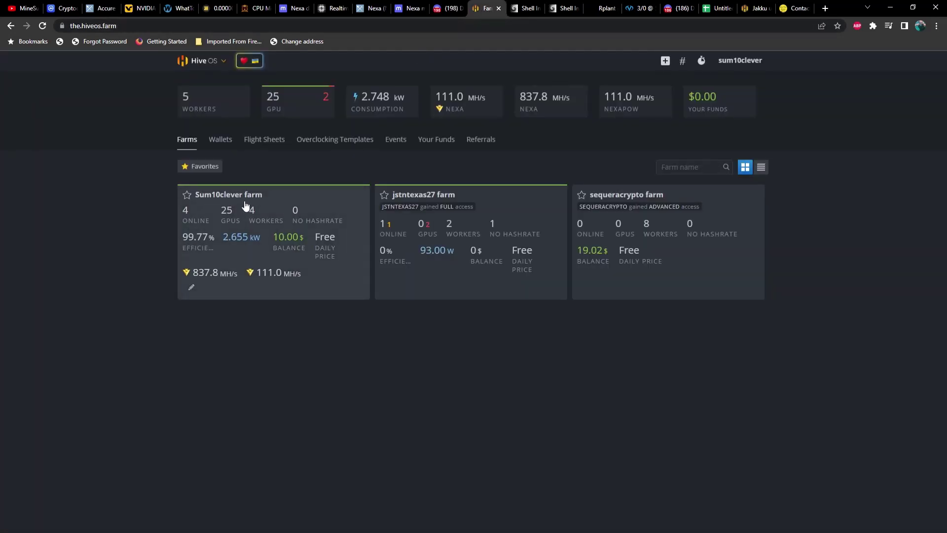
Edit the Nexa - BZminer - Vipor Solo flight sheet on Sum10clever's Alderaan worker.
{"action": "left_click", "coordinate": [276, 207]}
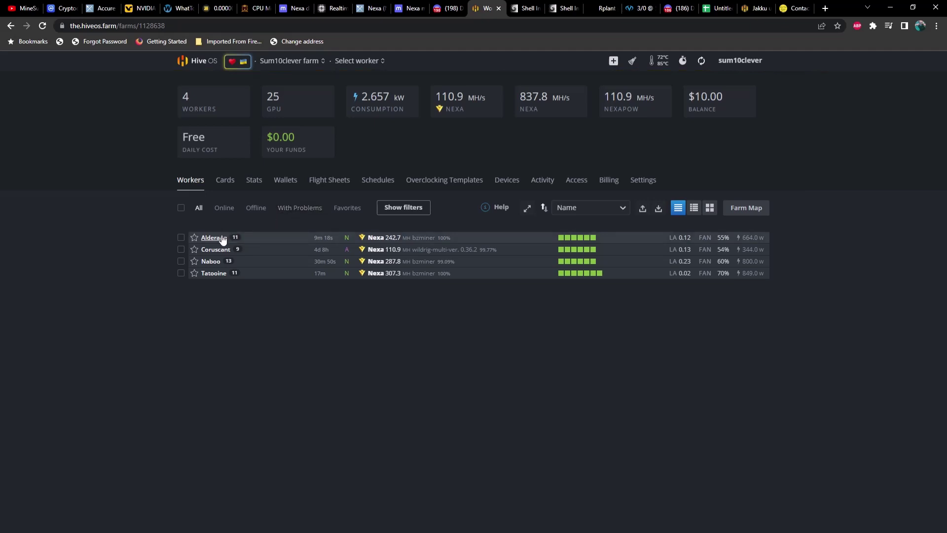
{"action": "left_click", "coordinate": [222, 239]}
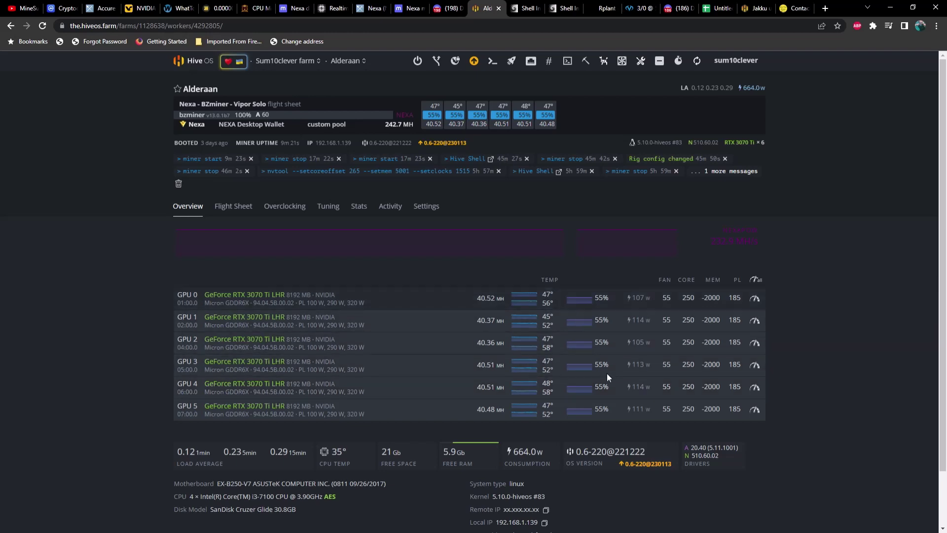
{"action": "left_click", "coordinate": [241, 209]}
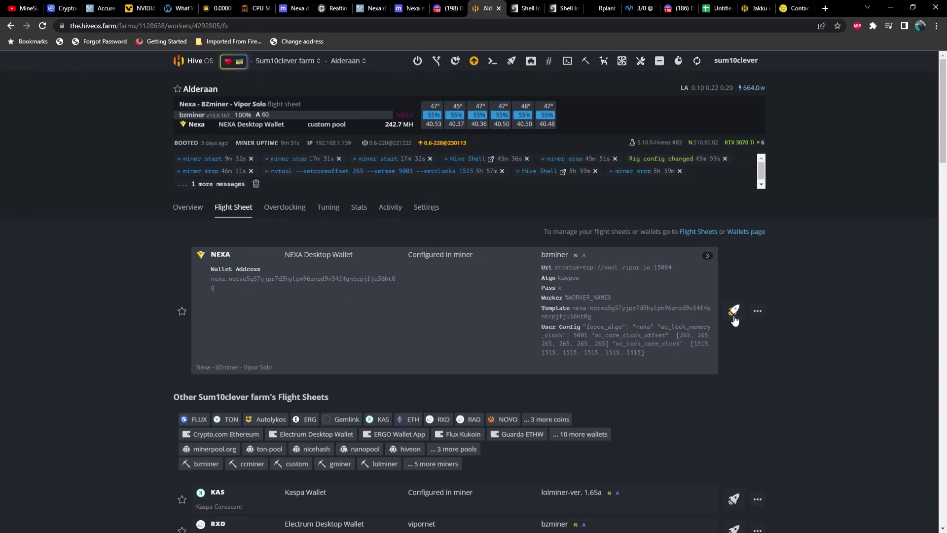
{"action": "left_click", "coordinate": [758, 311]}
{"action": "left_click", "coordinate": [723, 329]}
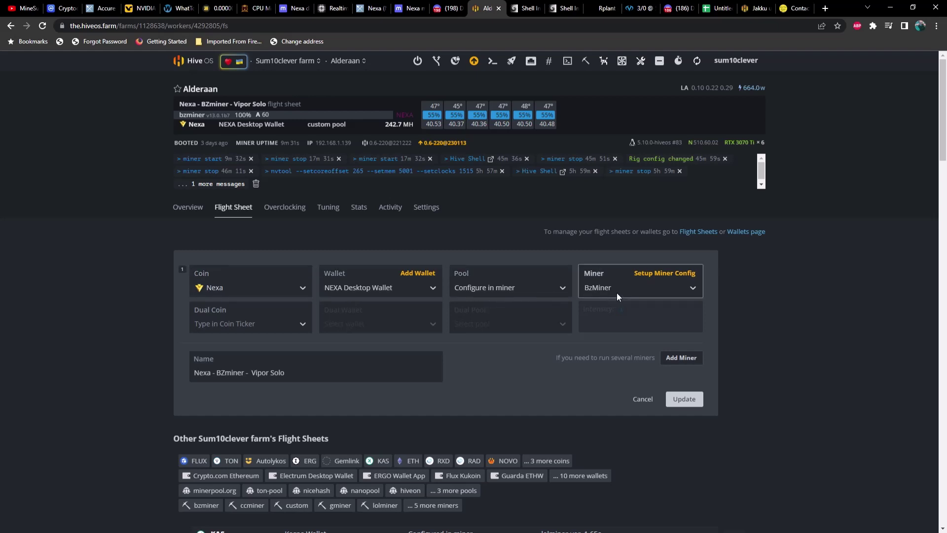
Review Alderaan's BzMiner extra config arguments and cancel without changes.
{"action": "left_click", "coordinate": [647, 273]}
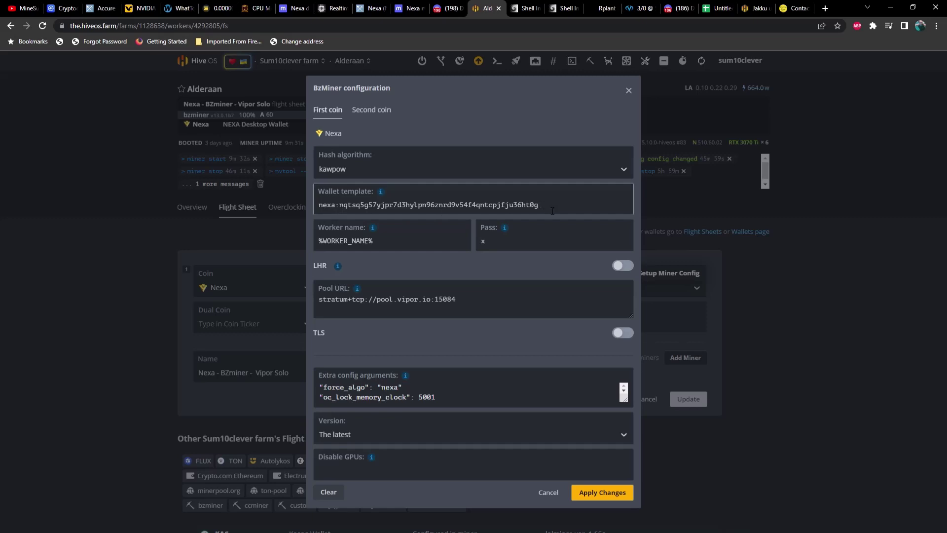
{"action": "mouse_move", "coordinate": [373, 230]}
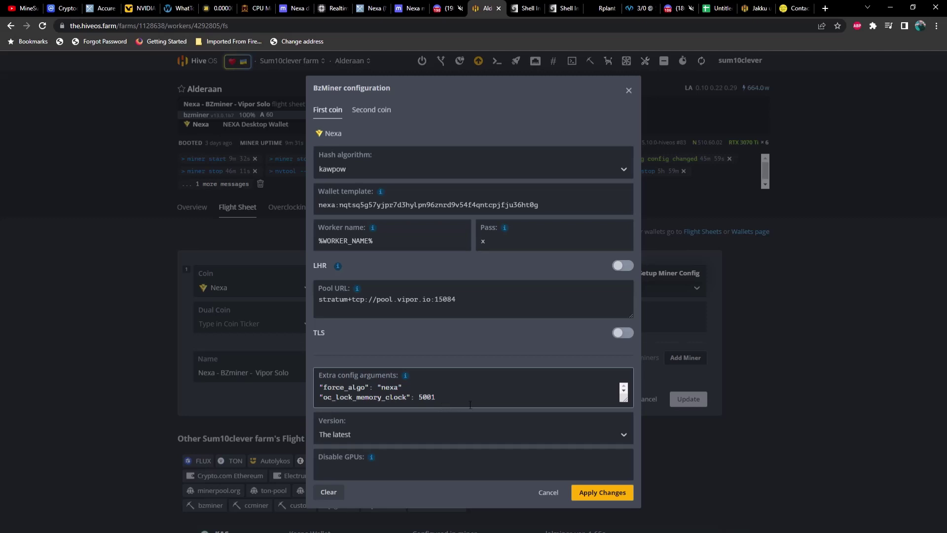
{"action": "left_click", "coordinate": [623, 393]}
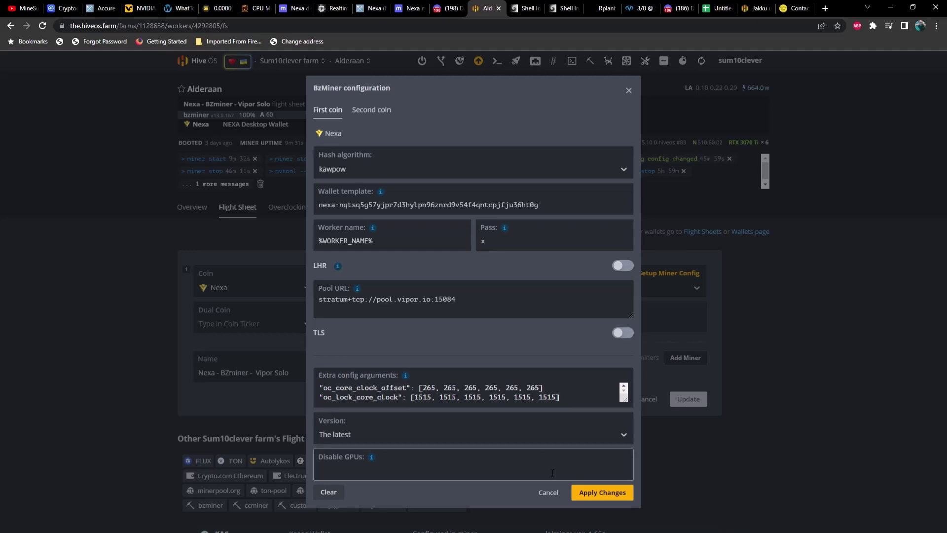
{"action": "left_click", "coordinate": [548, 492]}
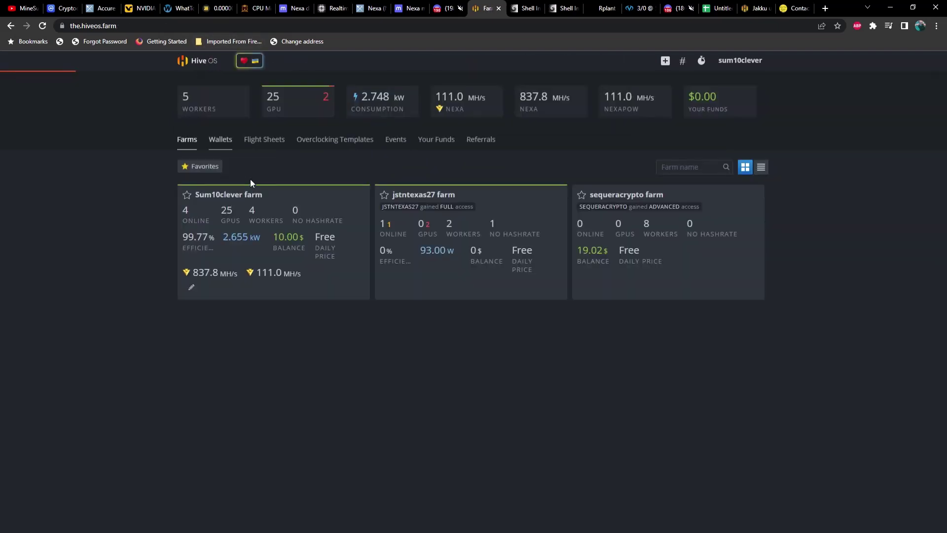
Start a Hive Shell session on the jstntexas27 farm's Jakku worker.
{"action": "left_click", "coordinate": [454, 194]}
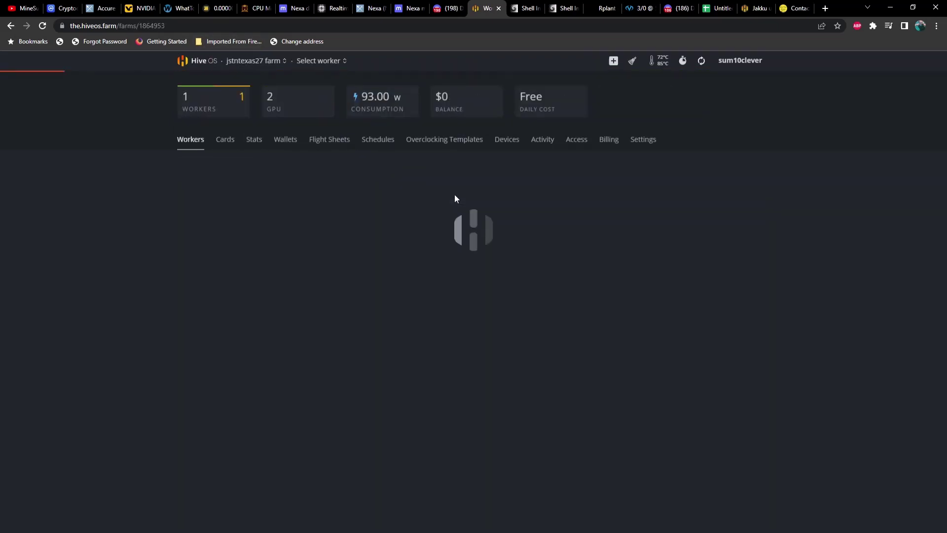
{"action": "left_click", "coordinate": [222, 197]}
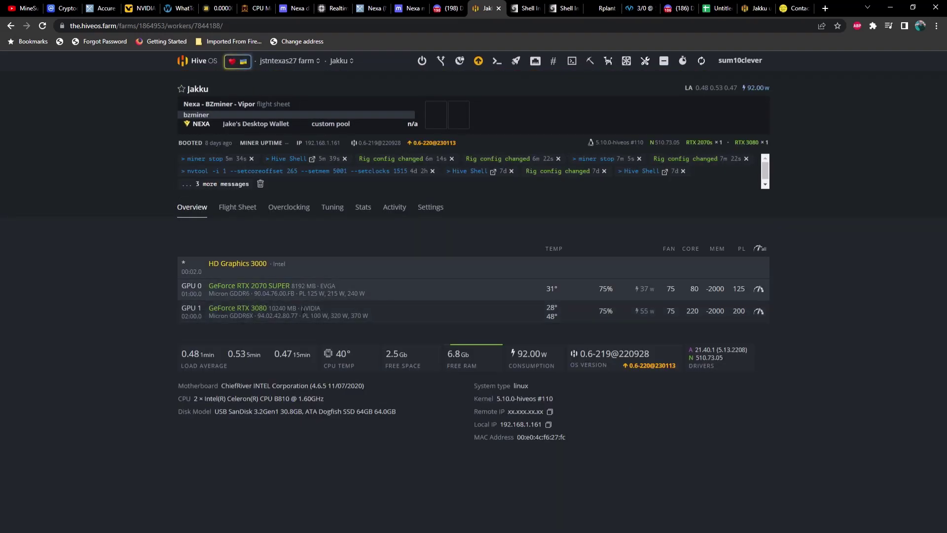
{"action": "left_click", "coordinate": [572, 60]}
{"action": "left_click", "coordinate": [582, 83]}
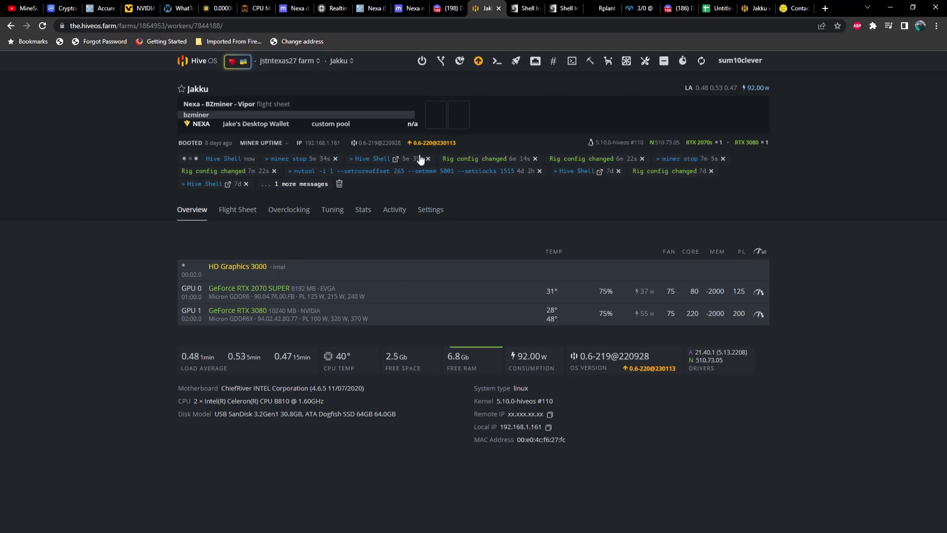
{"action": "left_click", "coordinate": [712, 10]}
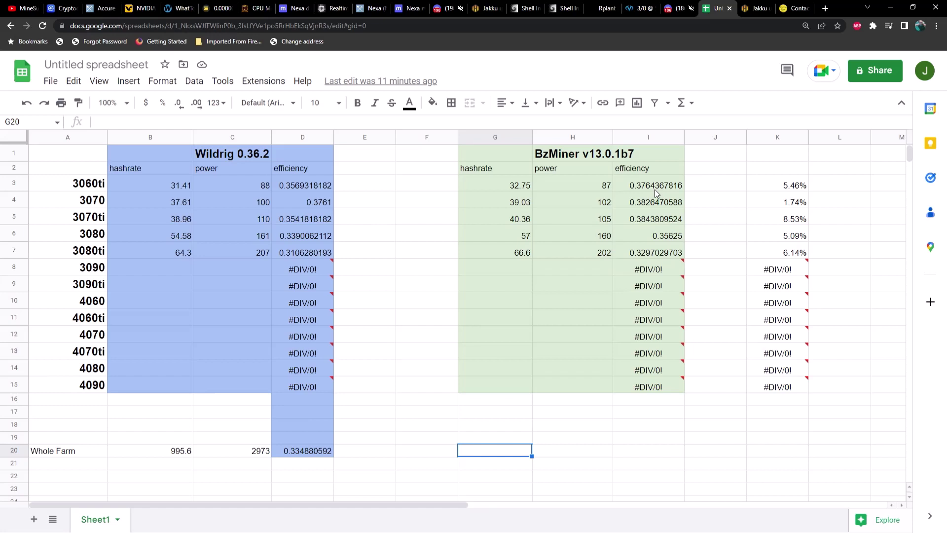
Inspect the =SUM(I/D)-1 efficiency-gain formulas in cells K3 and K5.
{"action": "left_click", "coordinate": [783, 189]}
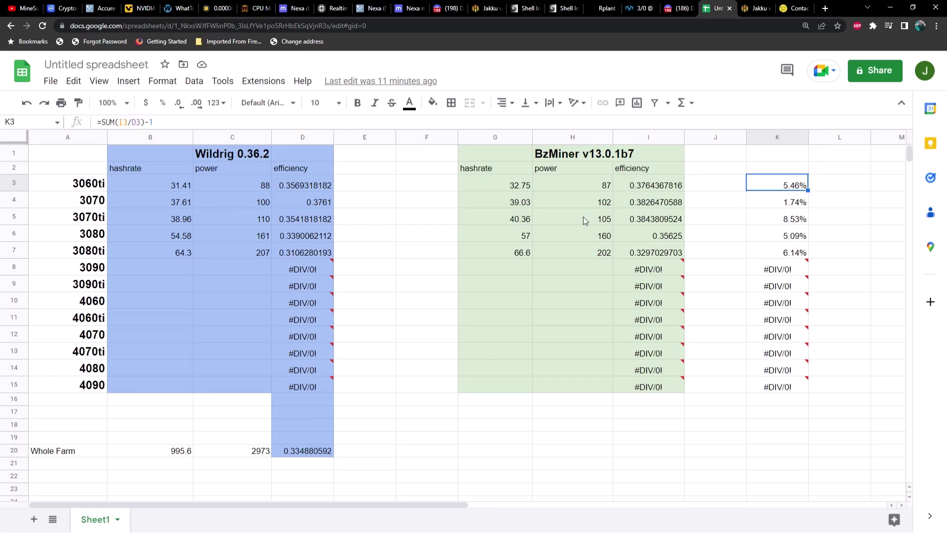
{"action": "left_click", "coordinate": [794, 220]}
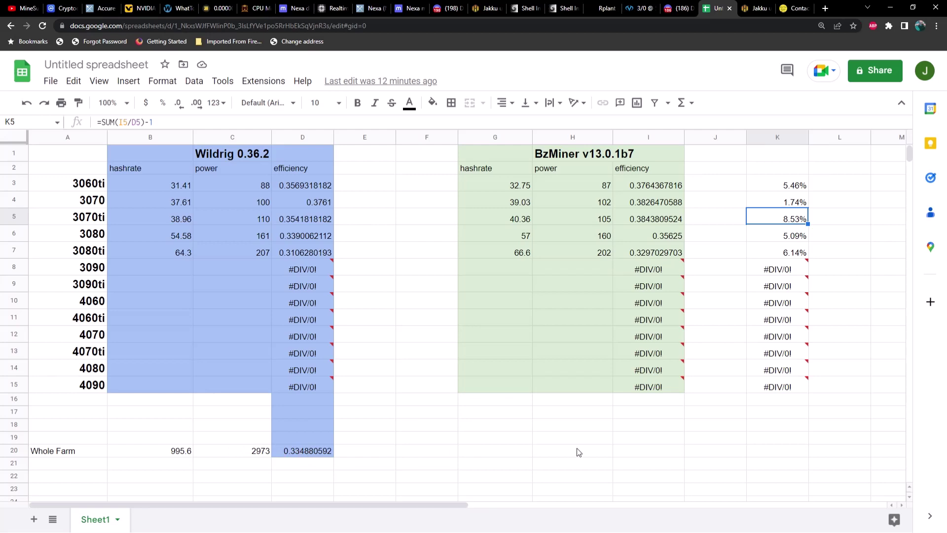
{"action": "left_click", "coordinate": [753, 9]}
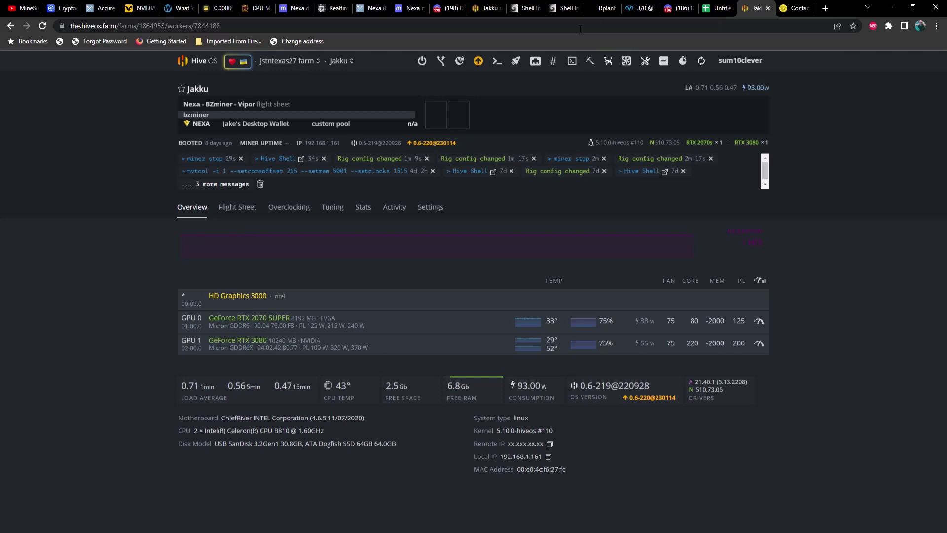
Paste the BzMiner v13.0.1b7 install command into Jakku's Hive Shell and run it.
{"action": "left_click", "coordinate": [480, 8]}
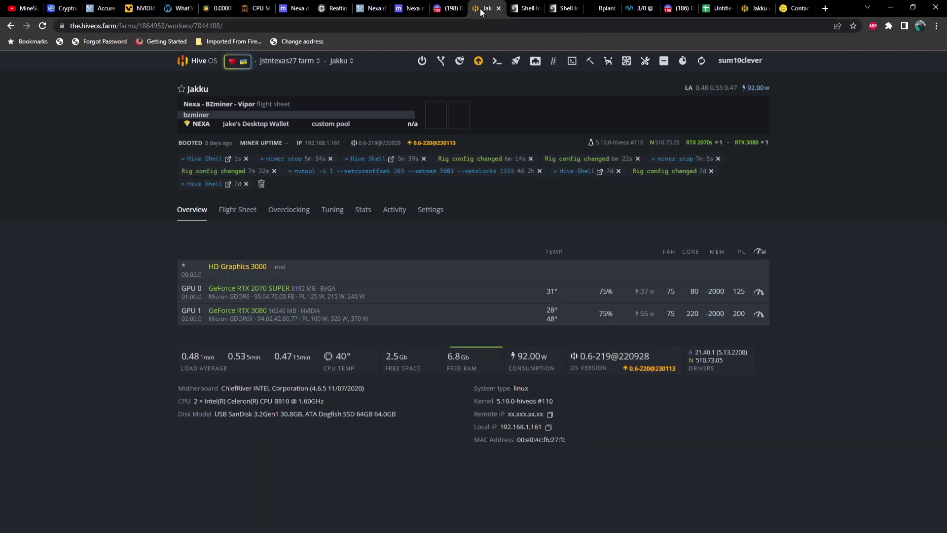
{"action": "left_click", "coordinate": [706, 60]}
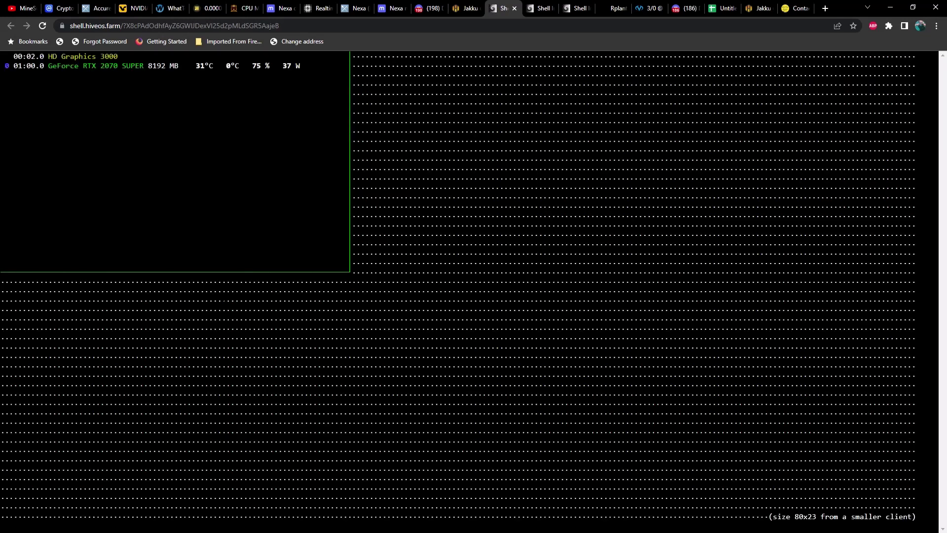
{"action": "right_click", "coordinate": [123, 330]}
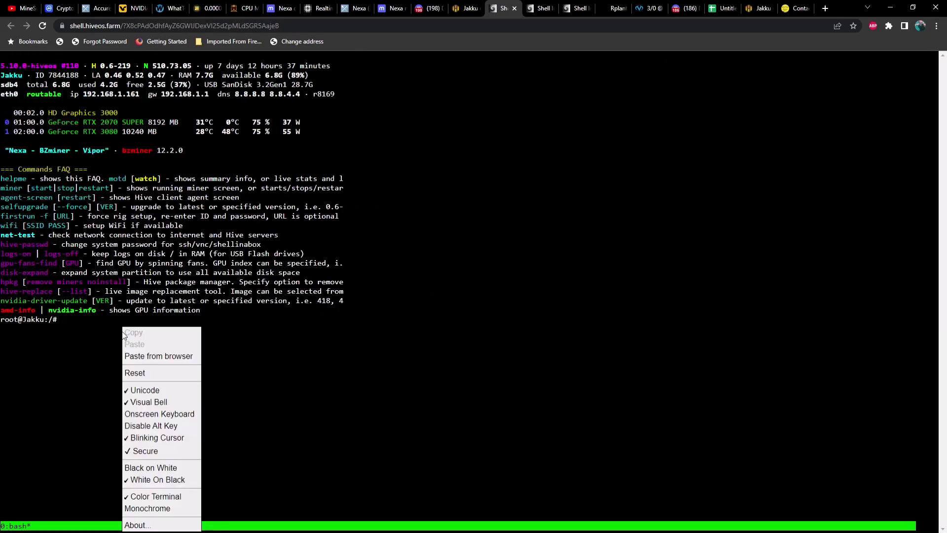
{"action": "left_click", "coordinate": [168, 360]}
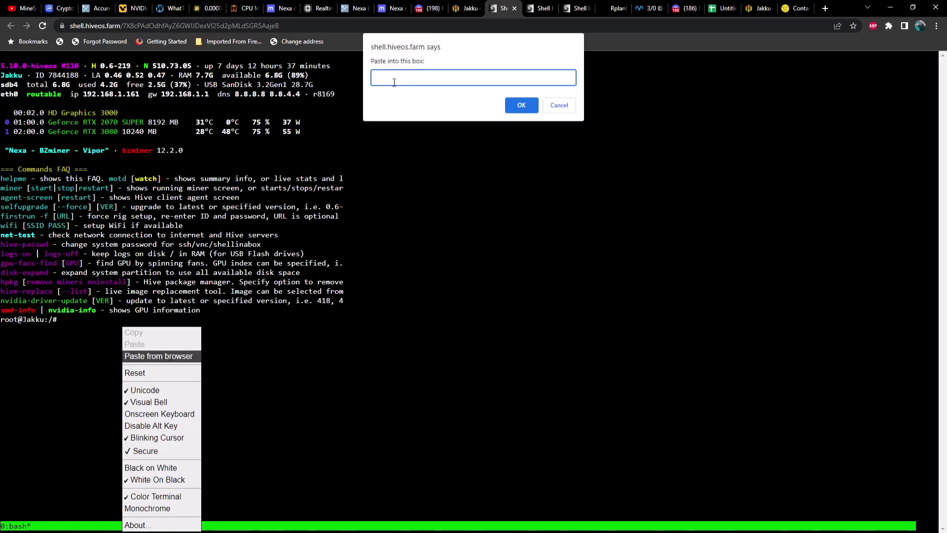
{"action": "type", "text": "bzminer_v13.0.1b7_linux/bzminer /hive/miners/bzminer/12.2.0/; miner start"}
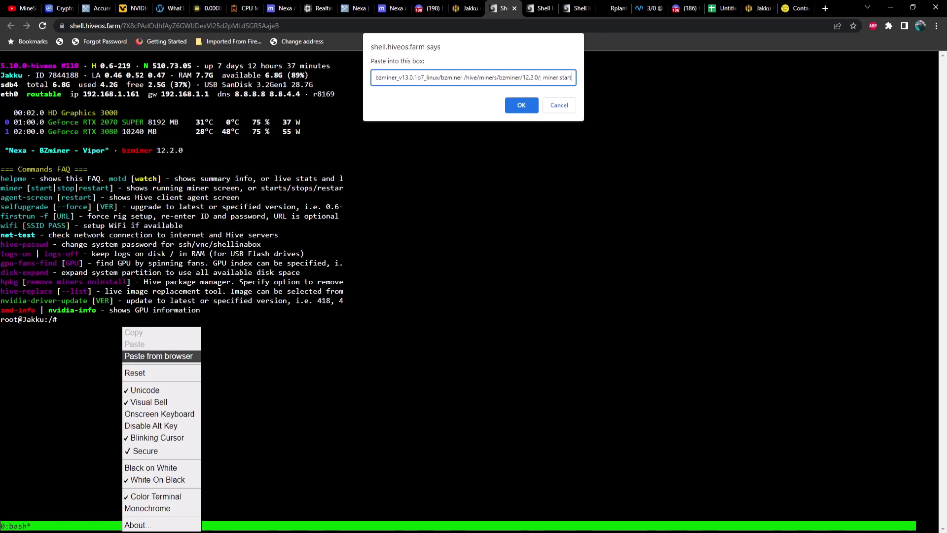
{"action": "left_click", "coordinate": [521, 105]}
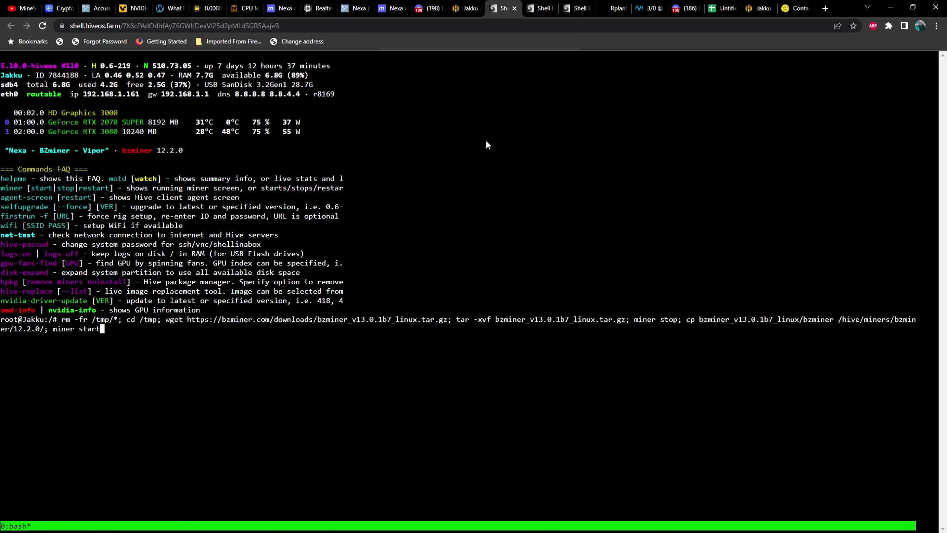
{"action": "key", "text": "Return"}
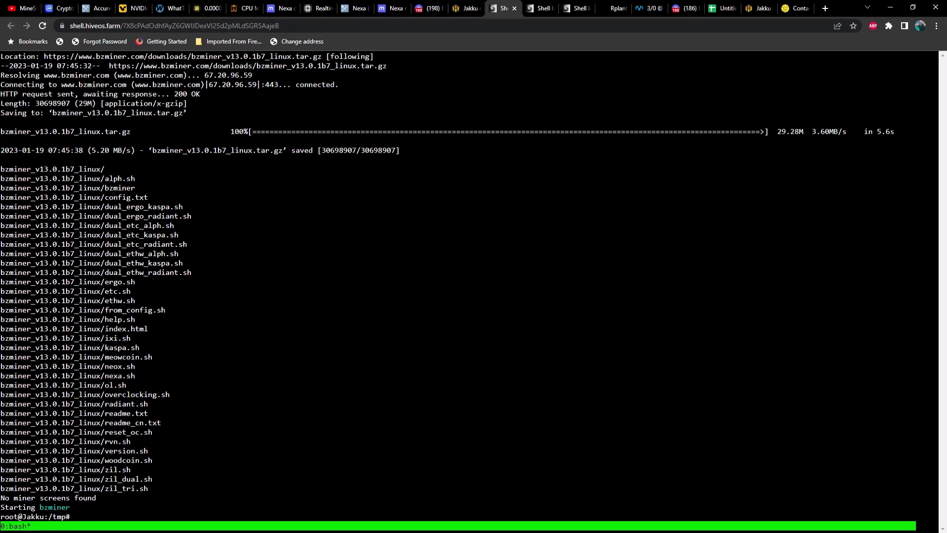
Dismiss the remote shell notice and refresh the Jakku worker stats.
{"action": "left_click", "coordinate": [468, 10]}
{"action": "left_click", "coordinate": [699, 125]}
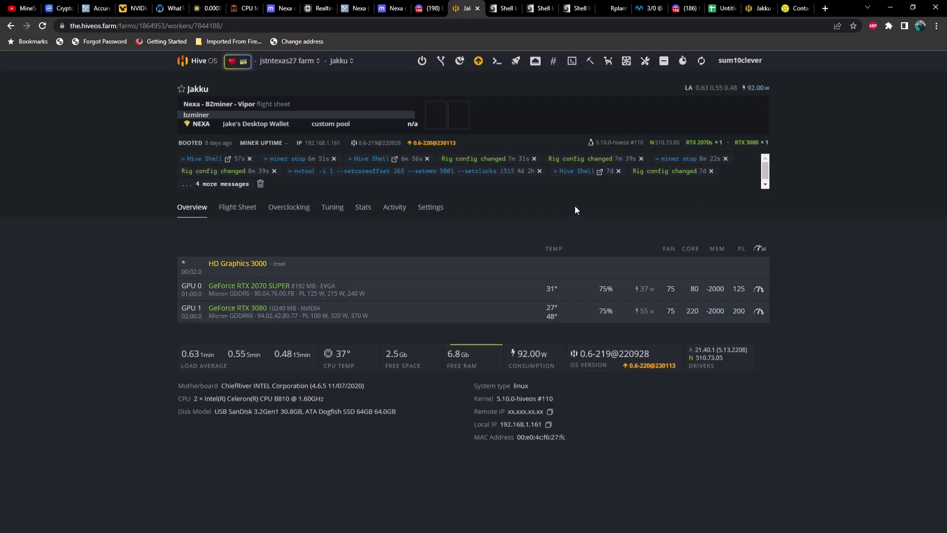
{"action": "left_click", "coordinate": [701, 62]}
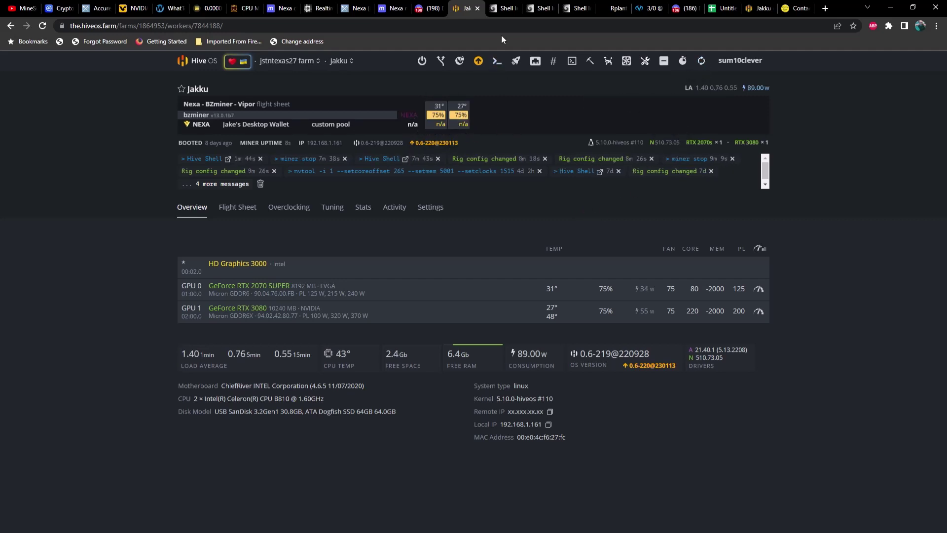
Run 'miner' in the shell to confirm BzMiner v13.0.1b7 is connected to the Vipor Nexa pool.
{"action": "left_click", "coordinate": [498, 7]}
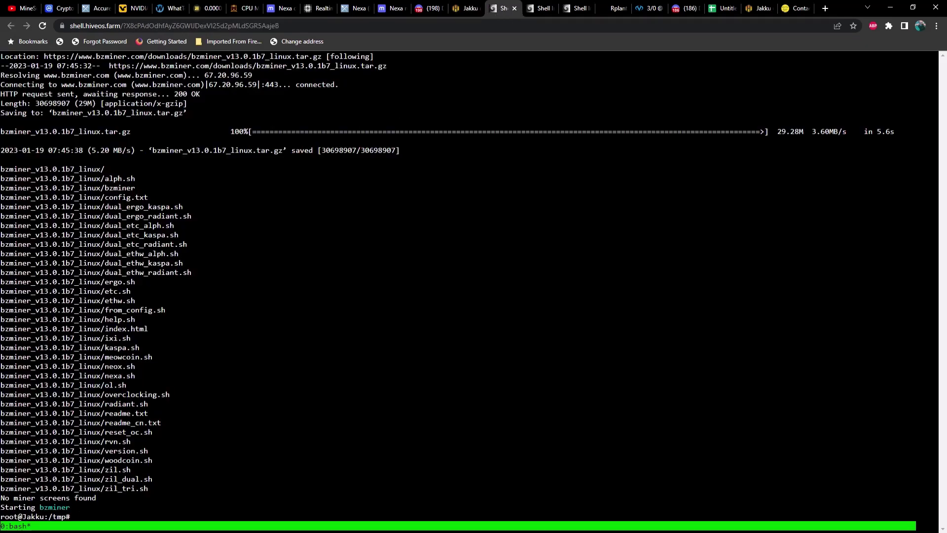
{"action": "type", "text": "miner"}
{"action": "key", "text": "Return"}
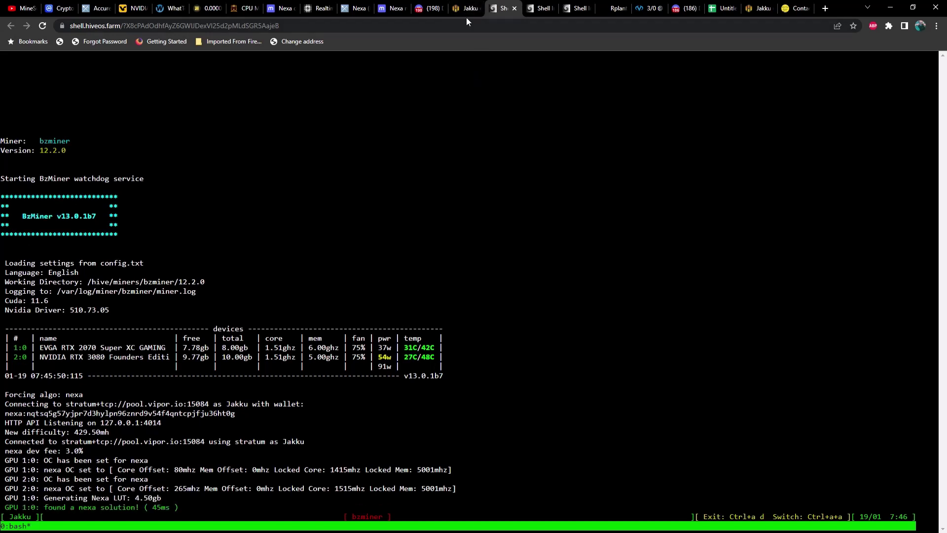
{"action": "left_click", "coordinate": [466, 8]}
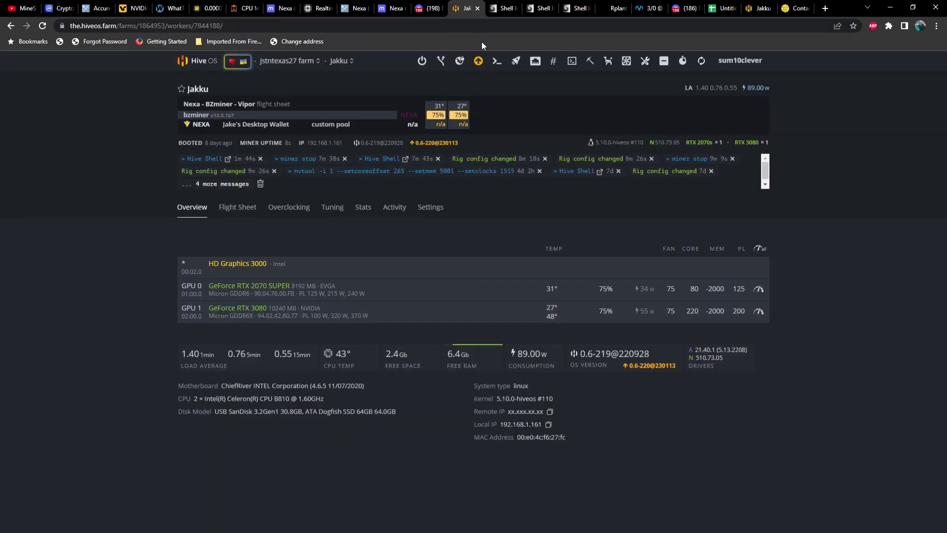
Refresh Jakku's stats until it reports 6.434 kH at 143 W.
{"action": "left_click", "coordinate": [707, 64]}
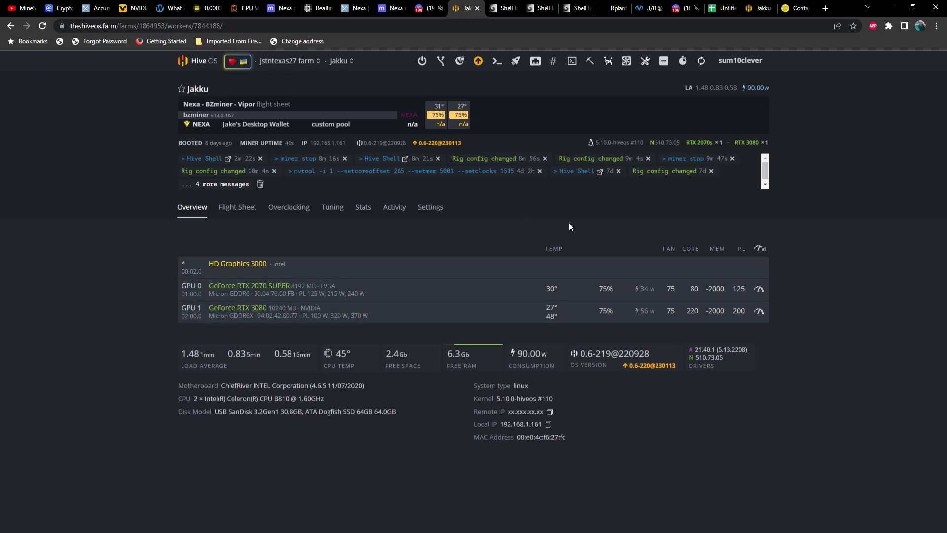
{"action": "left_click", "coordinate": [707, 70]}
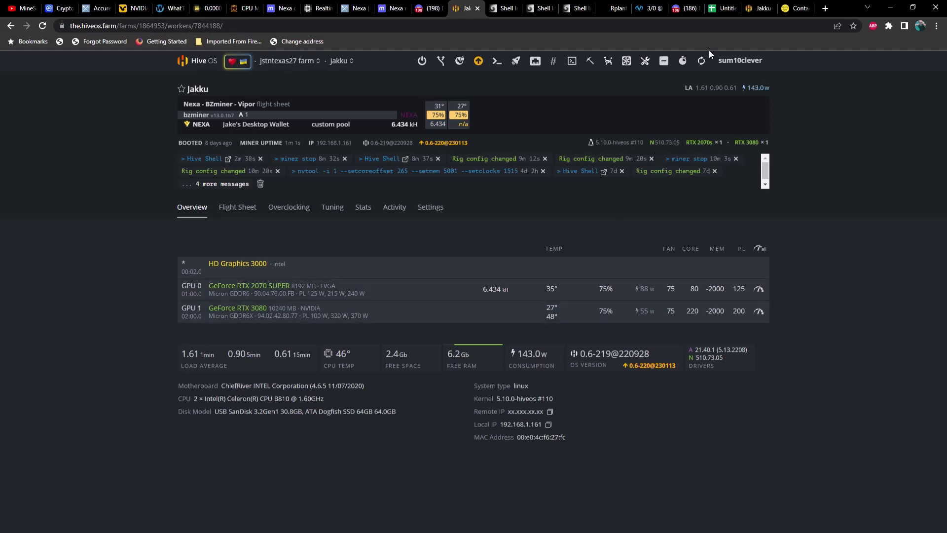
{"action": "left_click", "coordinate": [709, 66]}
{"action": "left_click", "coordinate": [723, 11]}
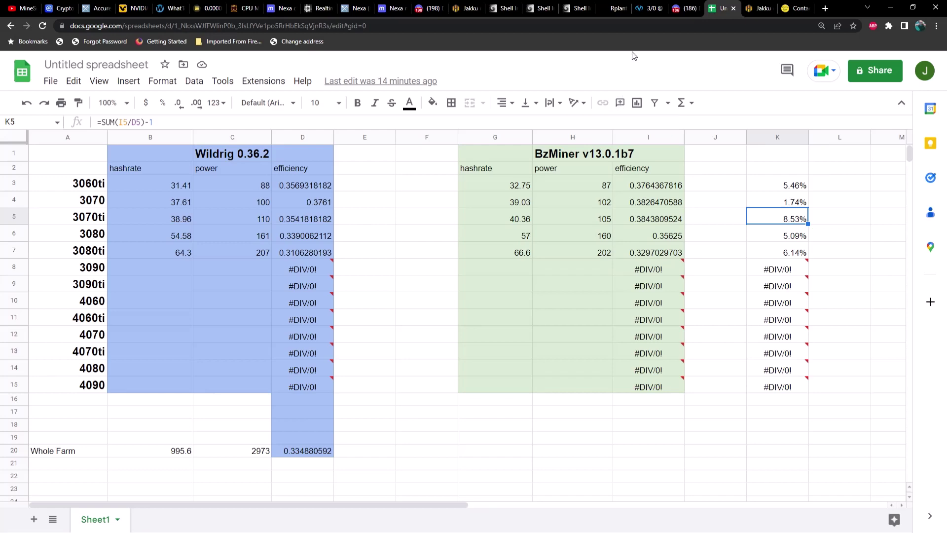
Refresh the Vipor Nexa pool stats, showing 3 workers at 487.34 MH/s effective.
{"action": "left_click", "coordinate": [466, 8]}
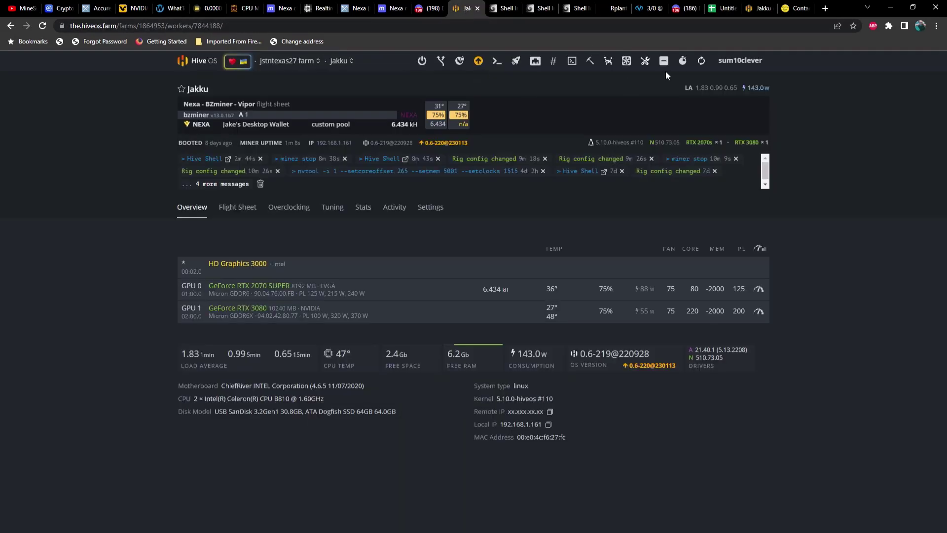
{"action": "left_click", "coordinate": [643, 8]}
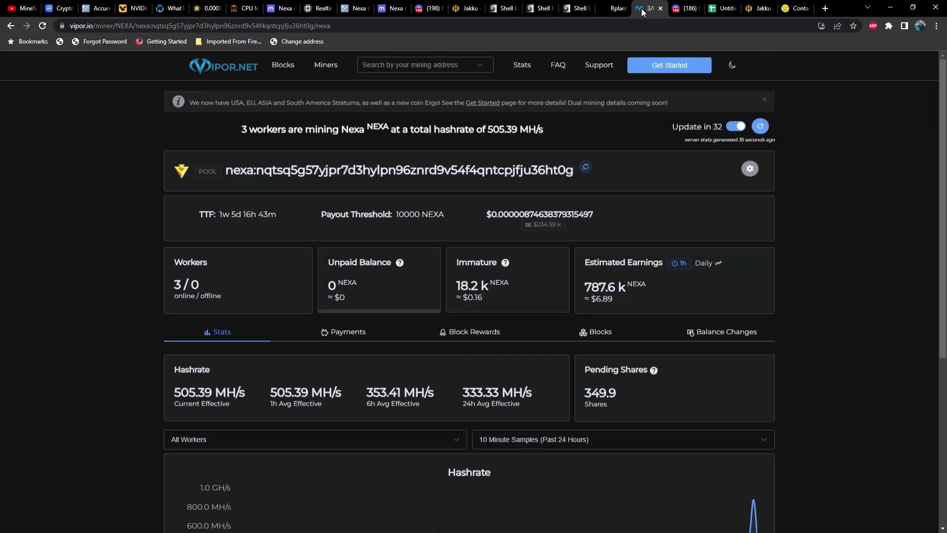
{"action": "scroll", "coordinate": [803, 195], "scroll_direction": "down", "scroll_amount": 3}
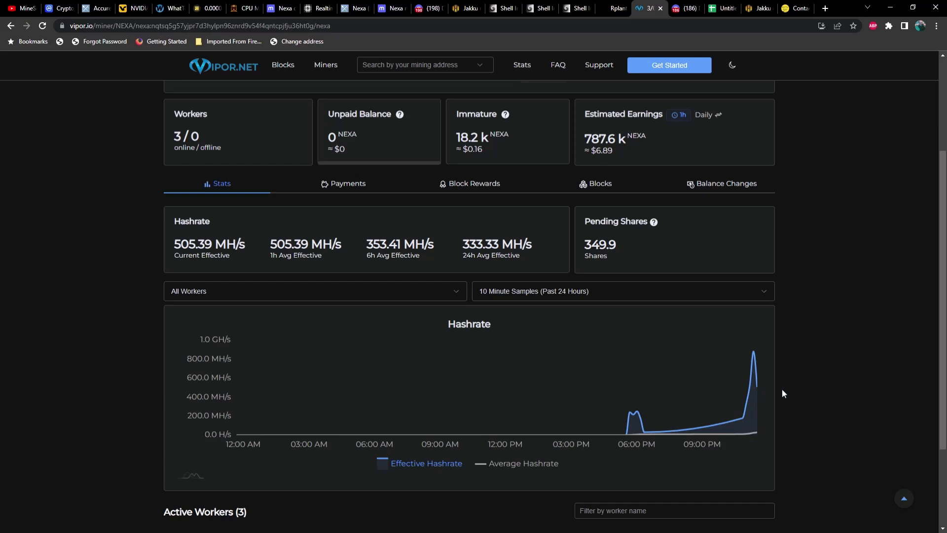
{"action": "scroll", "coordinate": [776, 273], "scroll_direction": "up", "scroll_amount": 3}
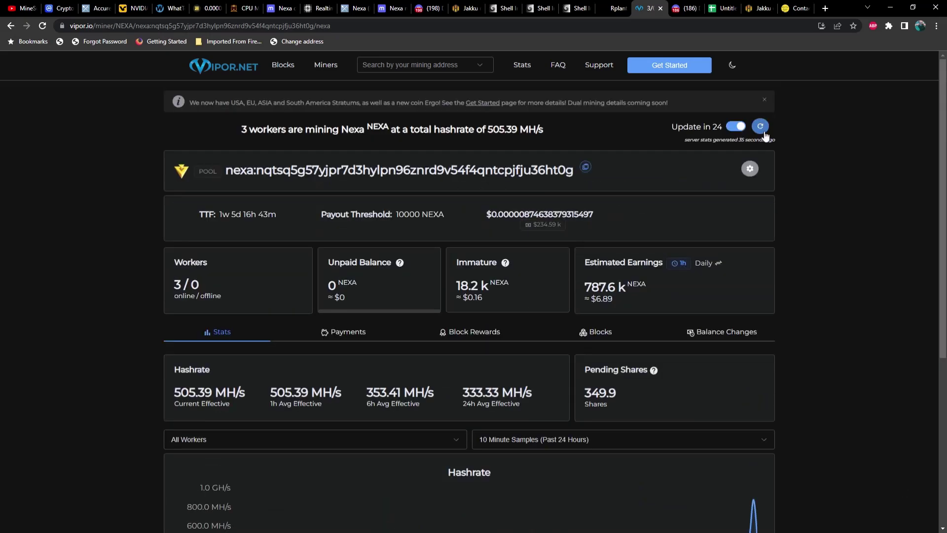
{"action": "left_click", "coordinate": [762, 129]}
{"action": "scroll", "coordinate": [811, 286], "scroll_direction": "down", "scroll_amount": 2}
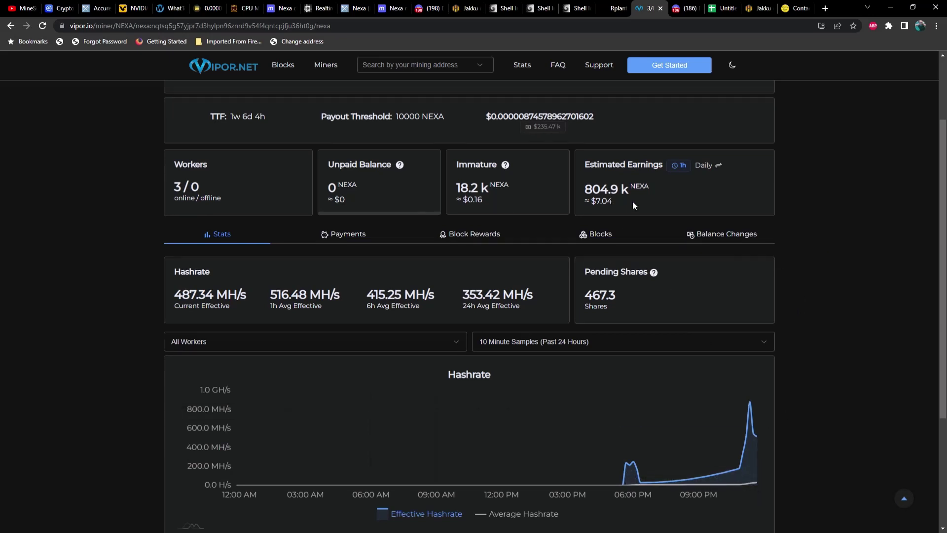
{"action": "scroll", "coordinate": [634, 205], "scroll_direction": "up", "scroll_amount": 2}
Refresh Jakku's stats until both GPUs report hashrates.
{"action": "left_click", "coordinate": [468, 8]}
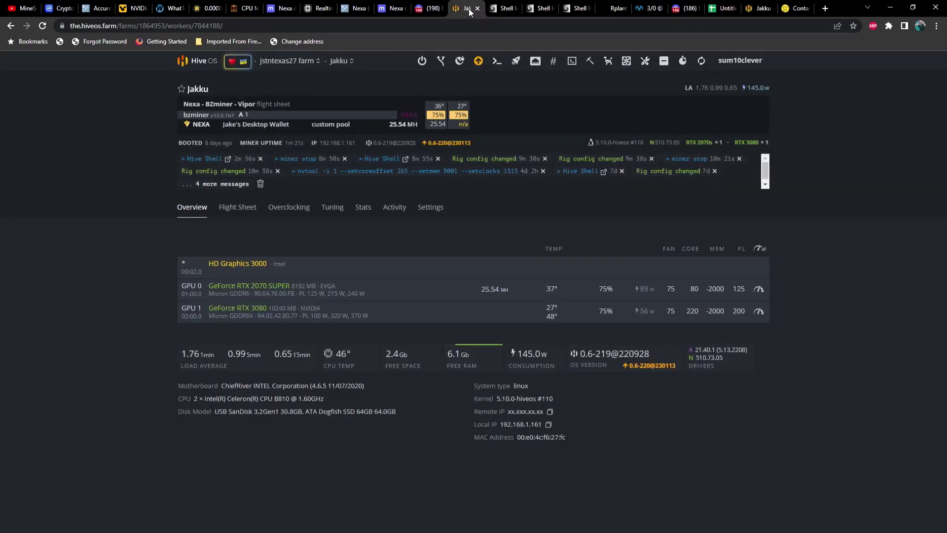
{"action": "left_click", "coordinate": [703, 65]}
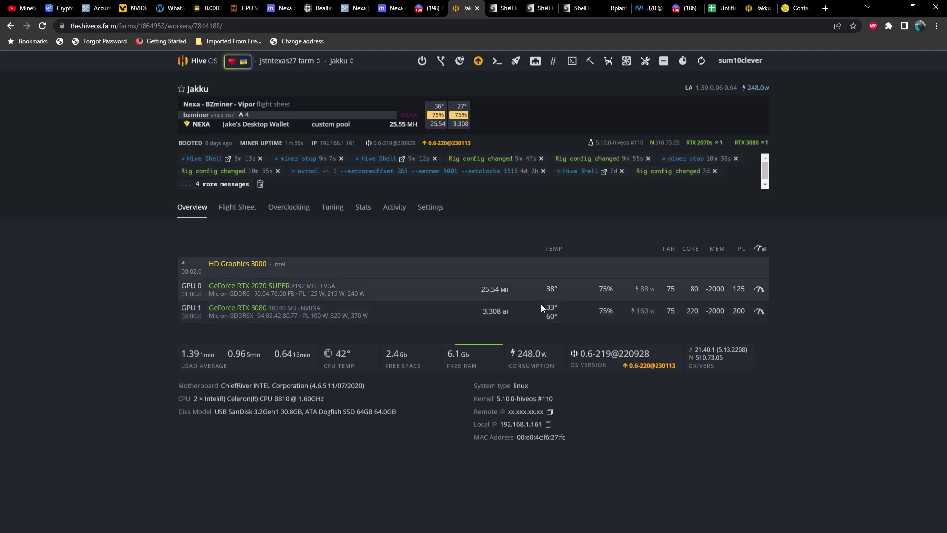
{"action": "left_click", "coordinate": [706, 66]}
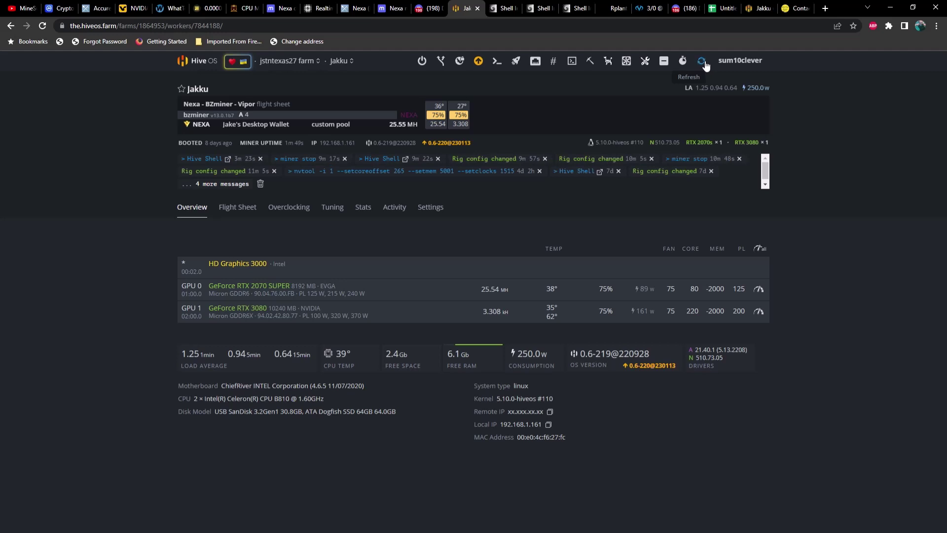
Open Sum10clever's Naboo worker, mining at 287.8 MH on bzminer v13.0.1b7.
{"action": "left_click", "coordinate": [198, 61]}
{"action": "left_click", "coordinate": [243, 244]}
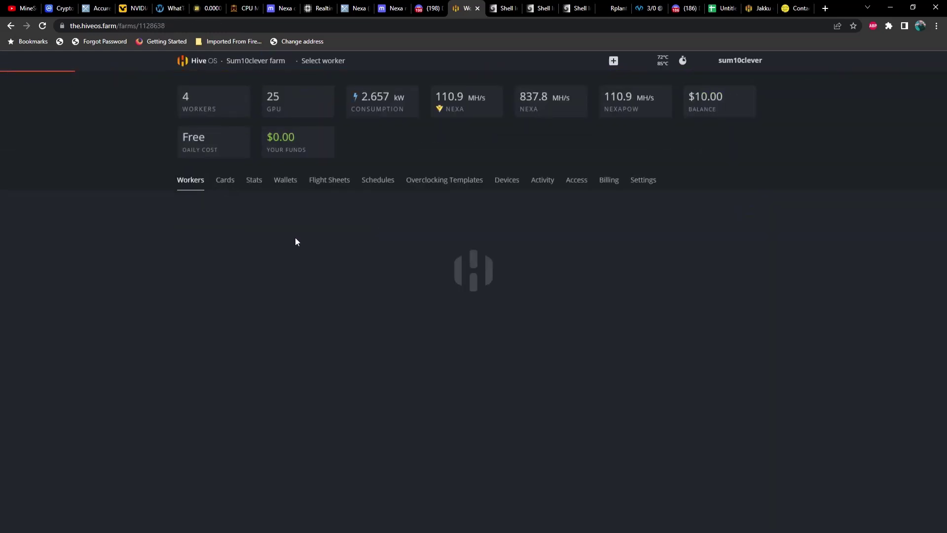
{"action": "left_click", "coordinate": [217, 261]}
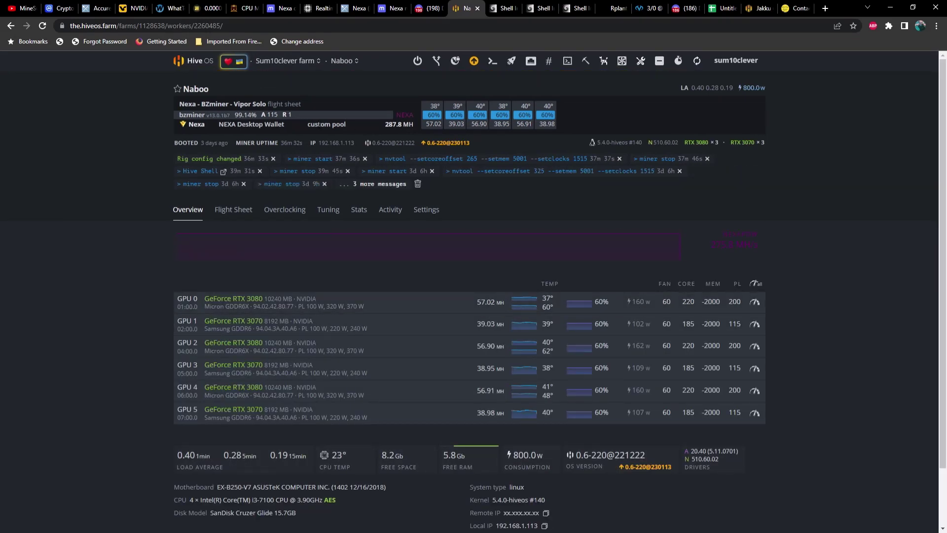
Check the Jakku worker's GPU hashrates on the jstntexas27 farm twice, reaching 82.34 MH/s.
{"action": "left_click", "coordinate": [201, 62]}
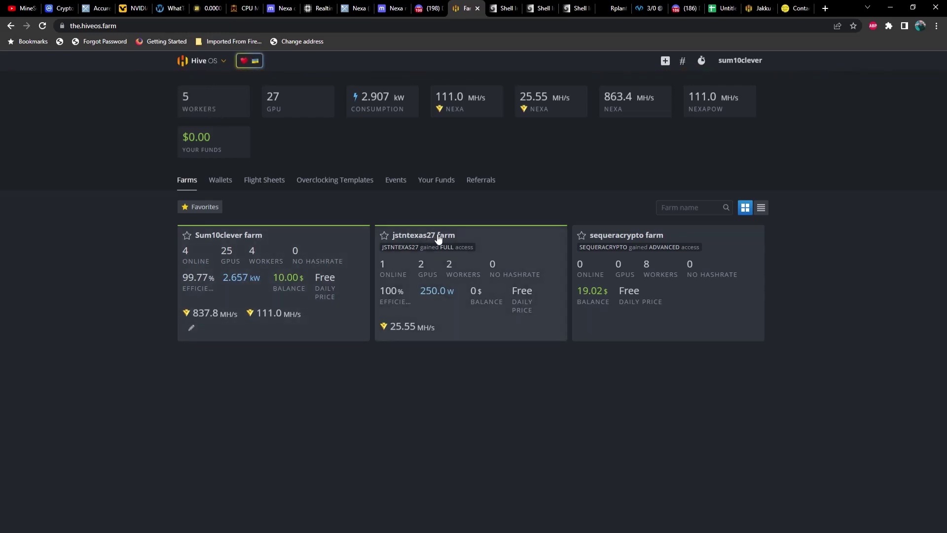
{"action": "left_click", "coordinate": [463, 237]}
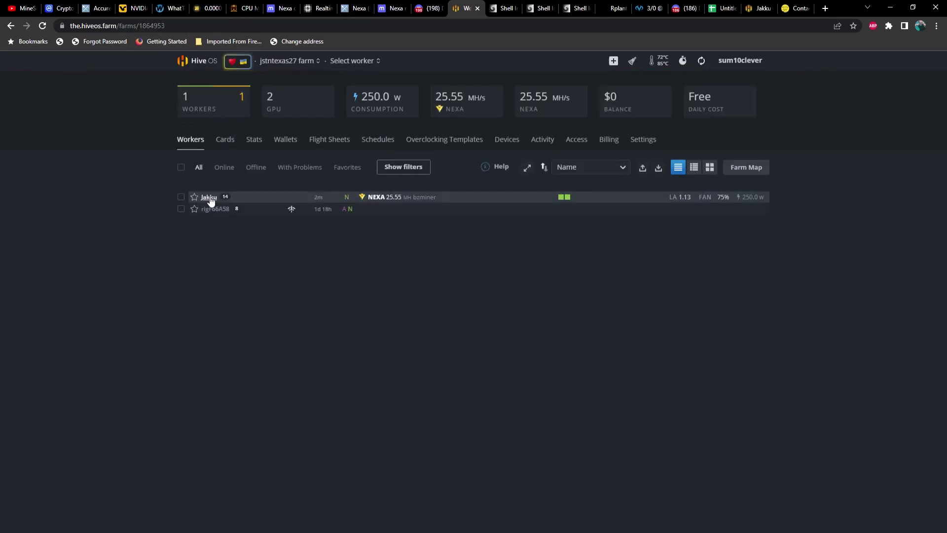
{"action": "left_click", "coordinate": [209, 198]}
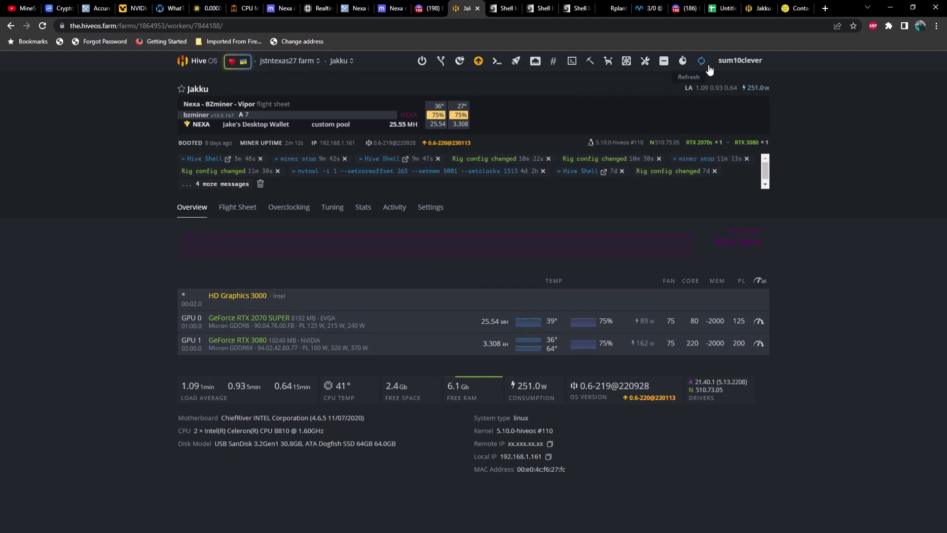
{"action": "left_click", "coordinate": [202, 61]}
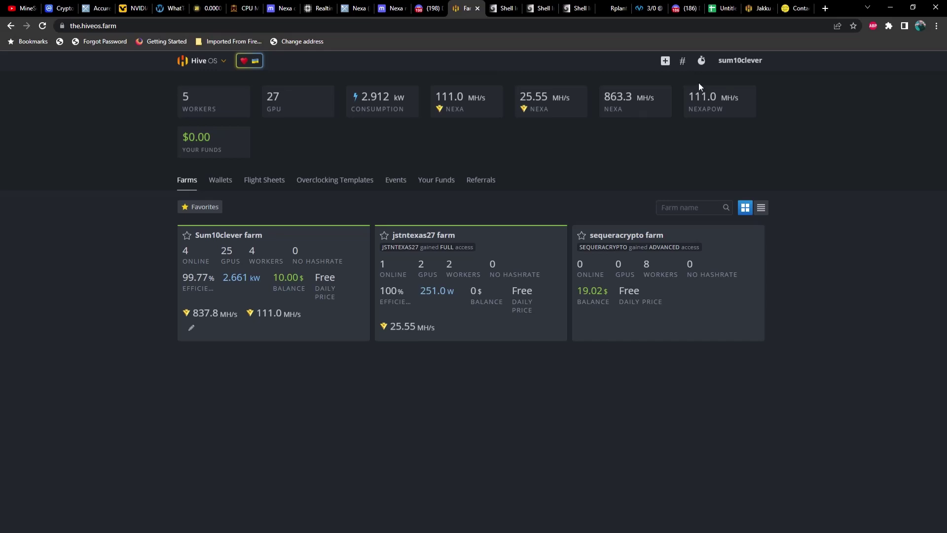
{"action": "left_click", "coordinate": [471, 236]}
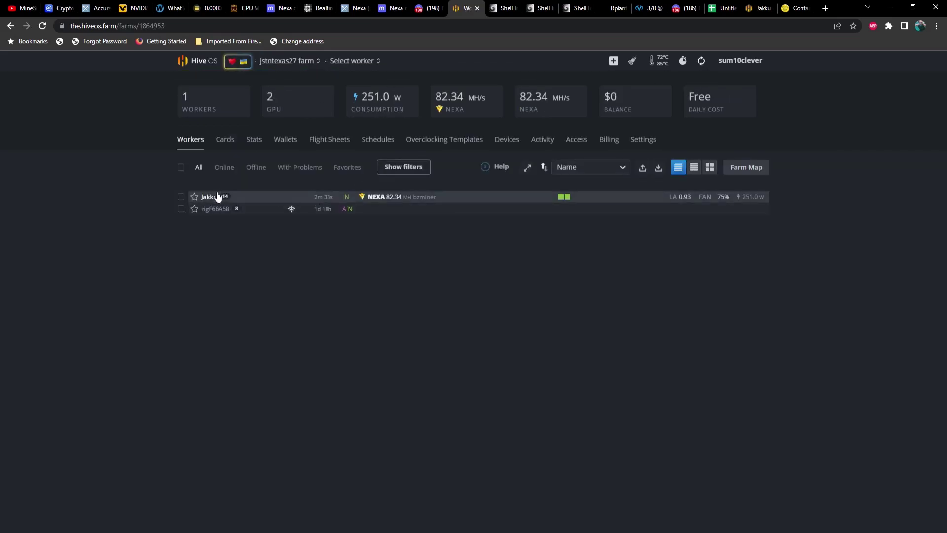
{"action": "left_click", "coordinate": [215, 196]}
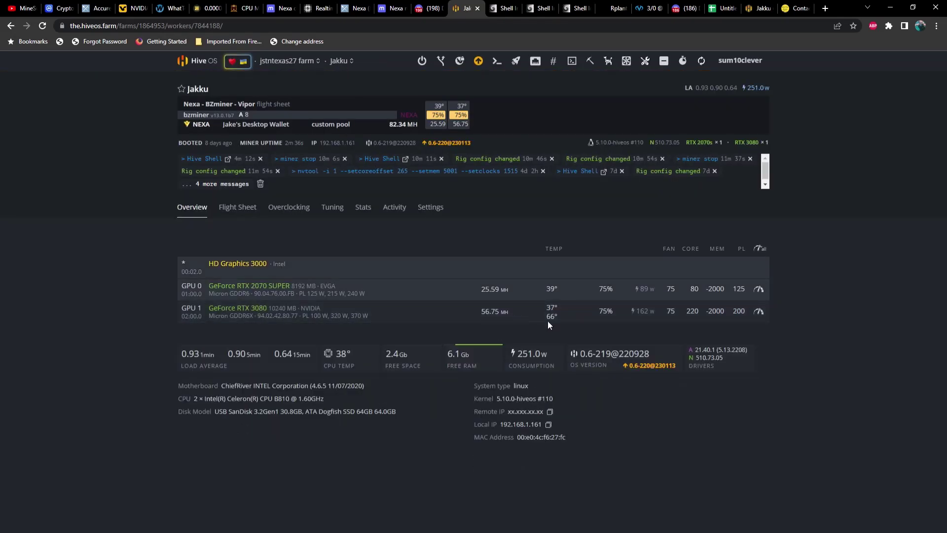
{"action": "left_click", "coordinate": [196, 65]}
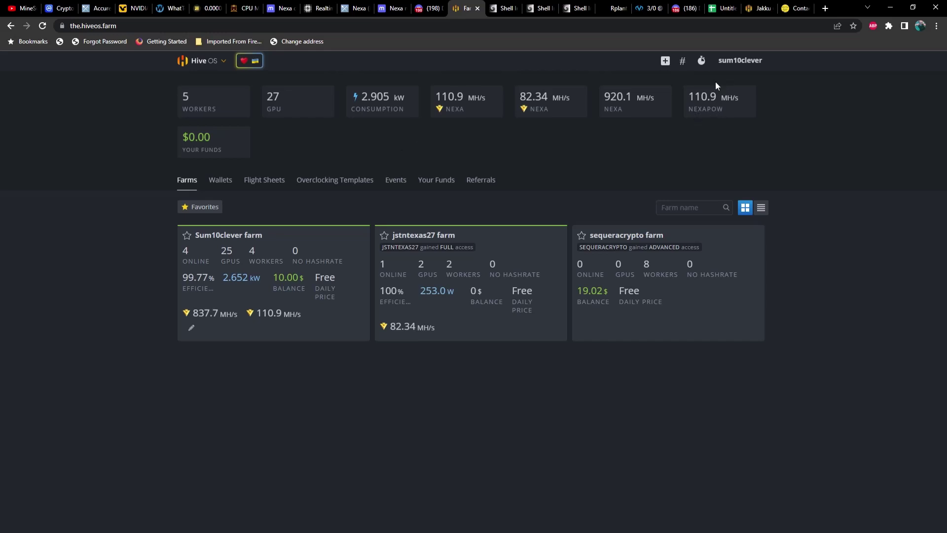
Enter 1030.1 as the BzMiner Whole Farm hashrate in cell G20.
{"action": "left_click", "coordinate": [717, 9]}
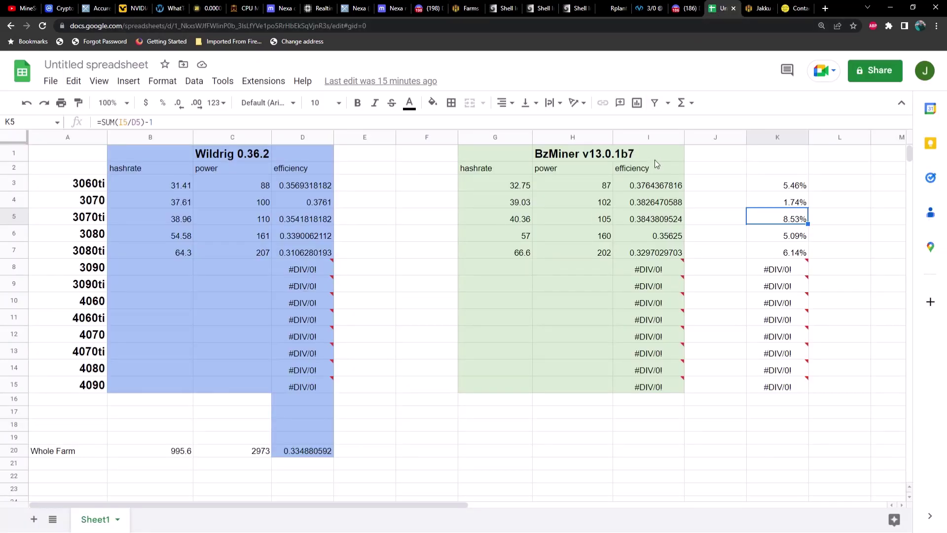
{"action": "left_click", "coordinate": [509, 451]}
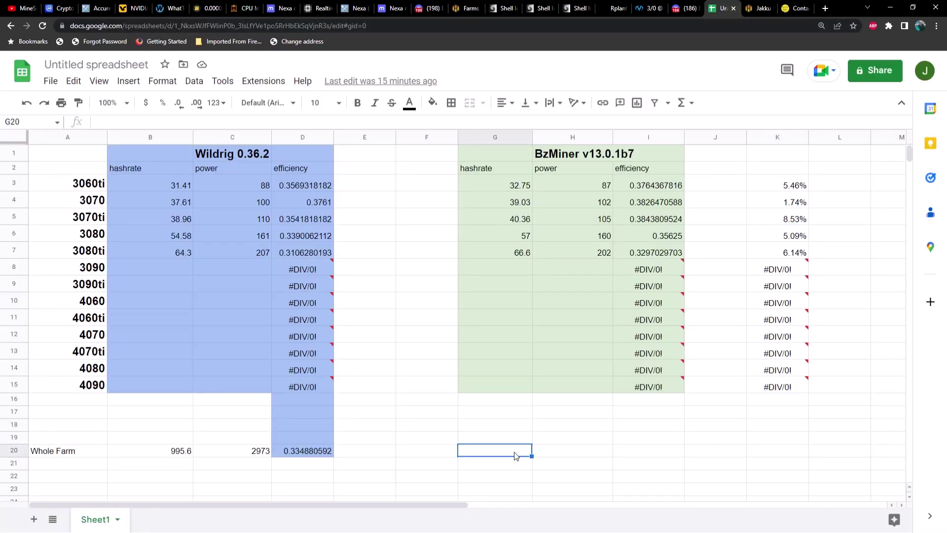
{"action": "type", "text": "1030"}
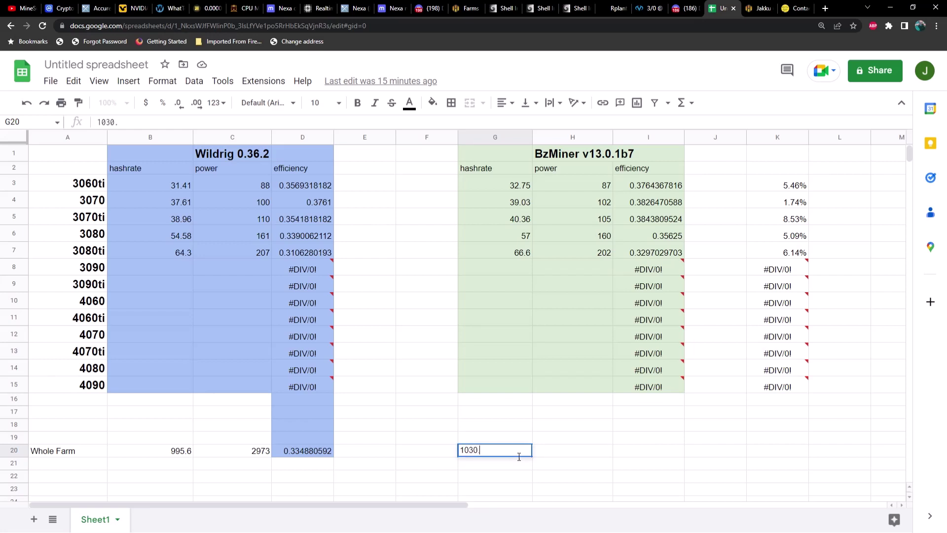
{"action": "type", "text": ".1"}
{"action": "key", "text": "Tab"}
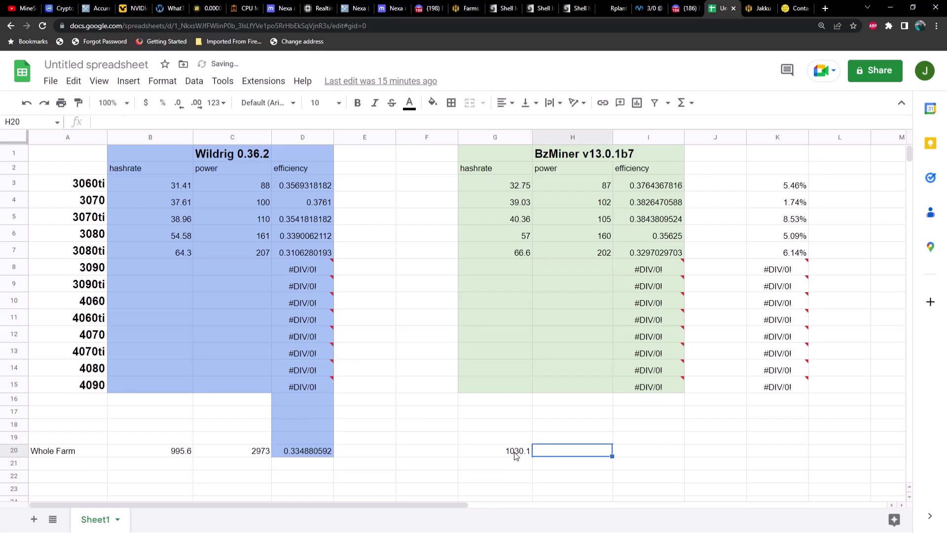
Start H20 with 29, then check the Hive OS farms total of 2.917 kW and jstntexas27's 82.45 MH/s.
{"action": "type", "text": "29"}
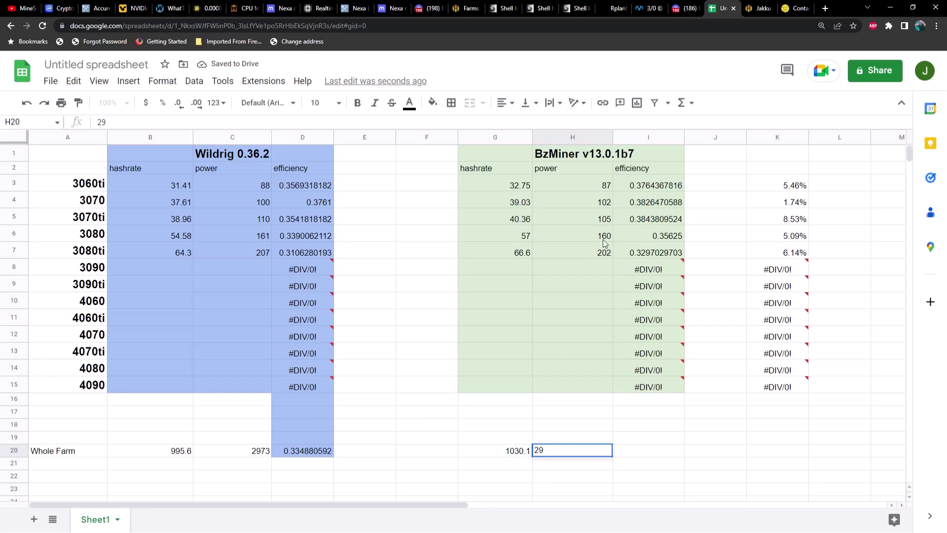
{"action": "left_click", "coordinate": [752, 14]}
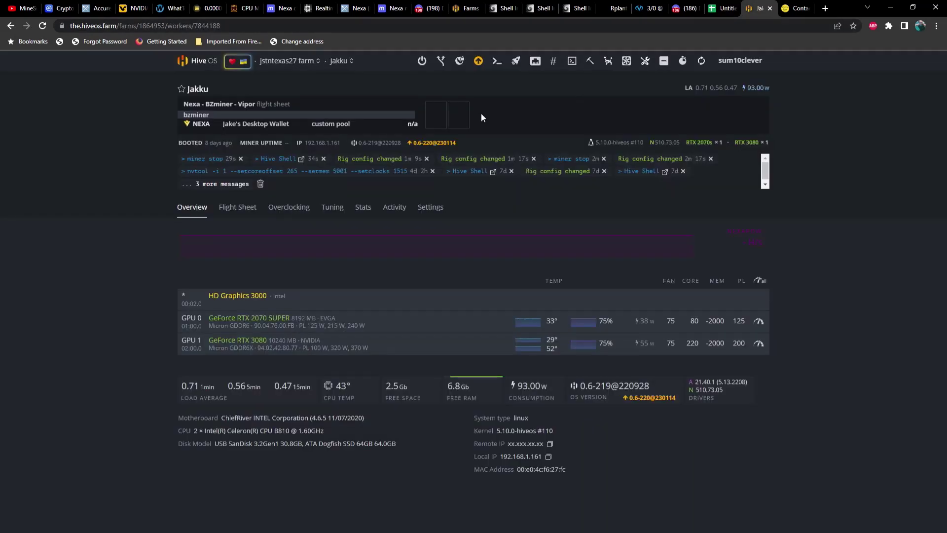
{"action": "left_click", "coordinate": [198, 66]}
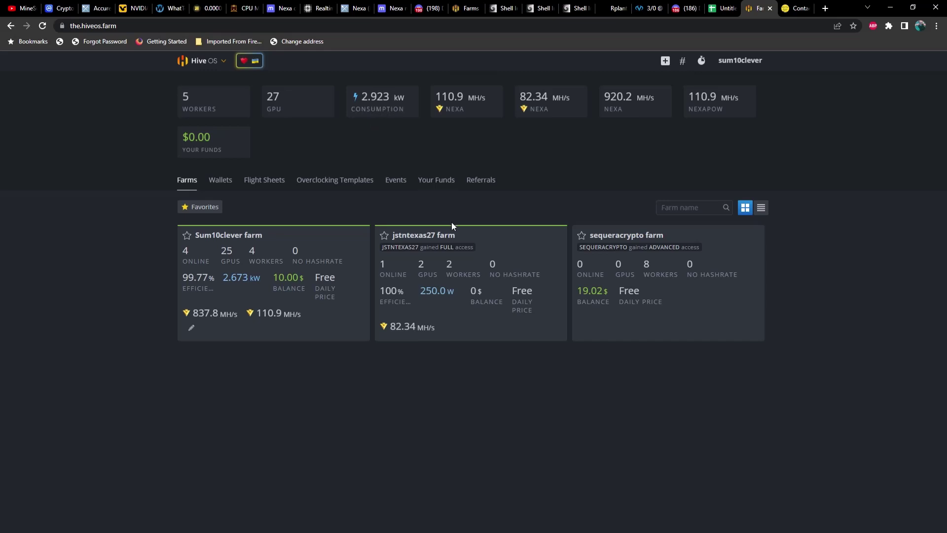
{"action": "left_click", "coordinate": [454, 236]}
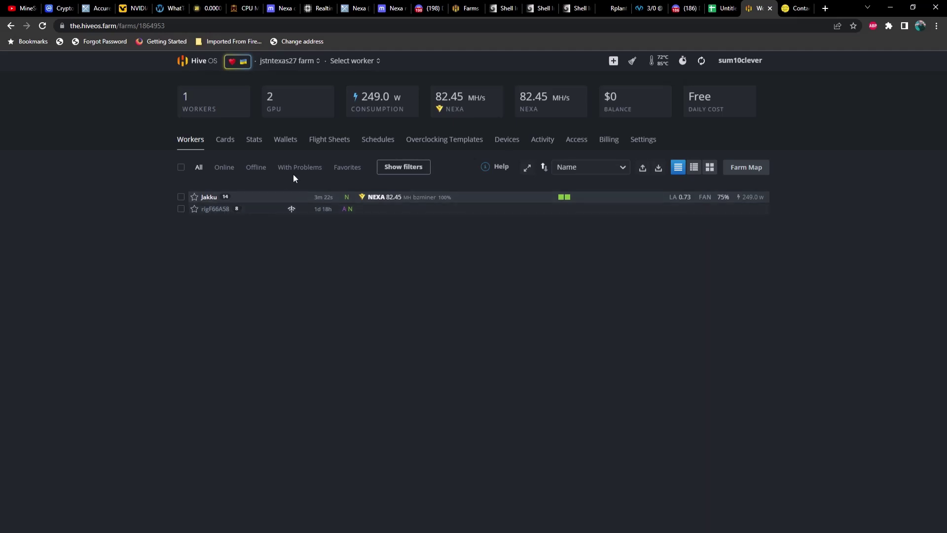
{"action": "left_click", "coordinate": [196, 66]}
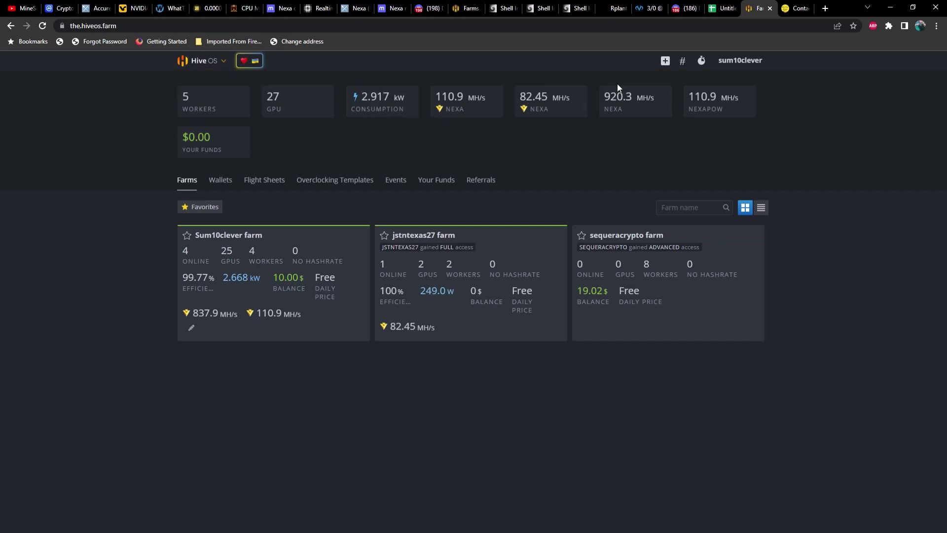
Complete H20 as 2917 and fill the I15 efficiency formula down to I20 (0.3531367844).
{"action": "left_click", "coordinate": [721, 9]}
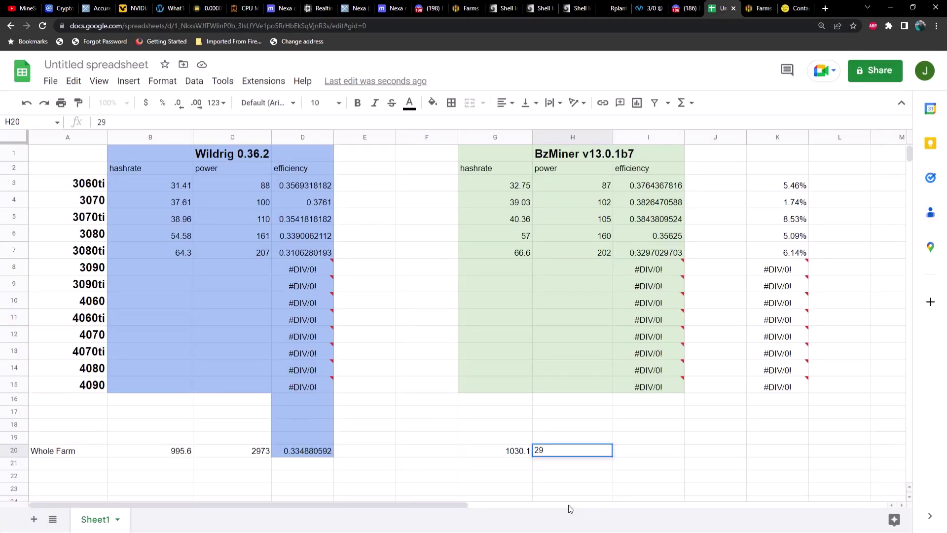
{"action": "type", "text": "17"}
{"action": "key", "text": "Tab"}
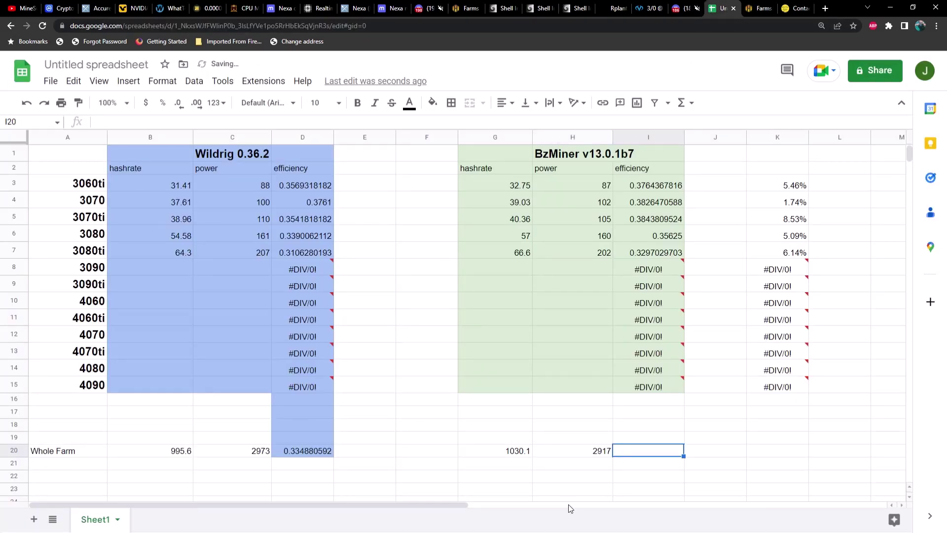
{"action": "left_click", "coordinate": [658, 386]}
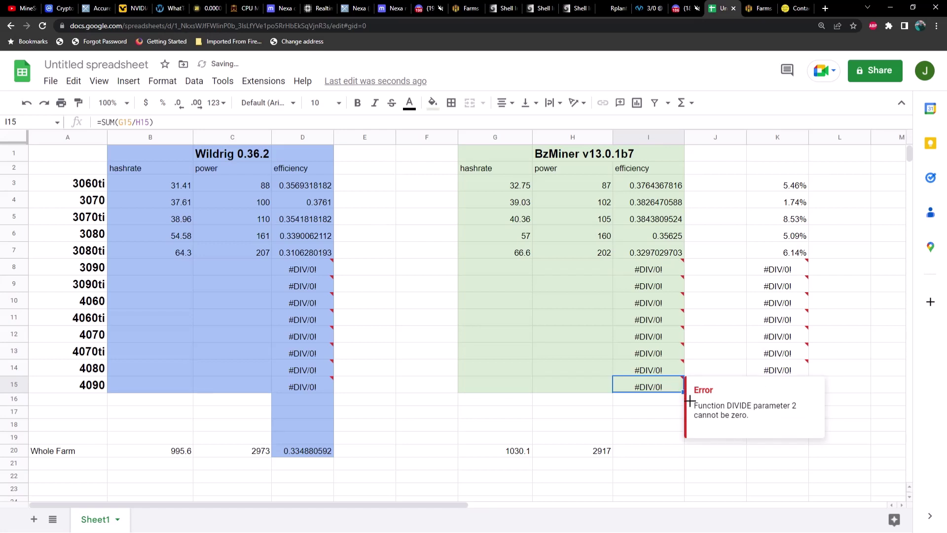
{"action": "left_click_drag", "start_coordinate": [689, 398], "coordinate": [688, 451]}
{"action": "left_click", "coordinate": [691, 466]}
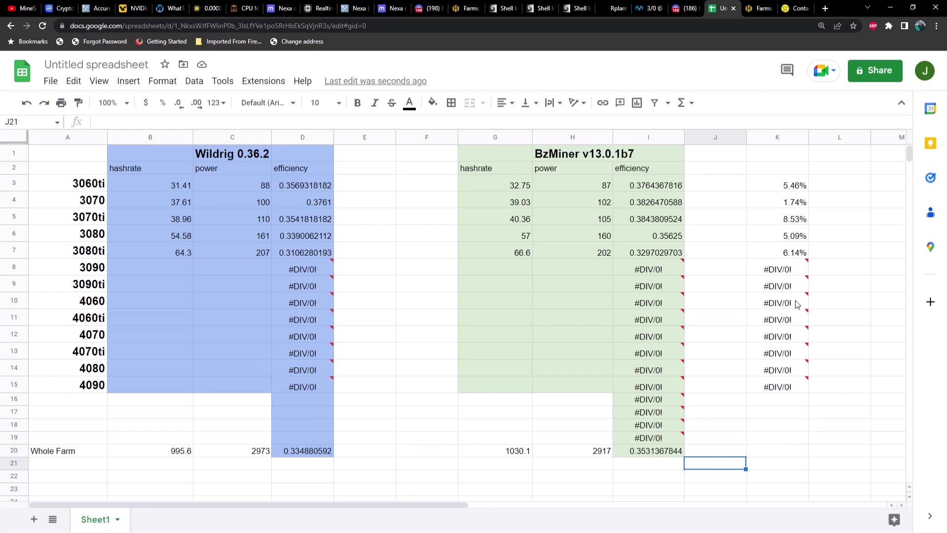
Fill the K15 gain formula down to K20, showing a 5.45% gain over Wildrig.
{"action": "left_click", "coordinate": [807, 384]}
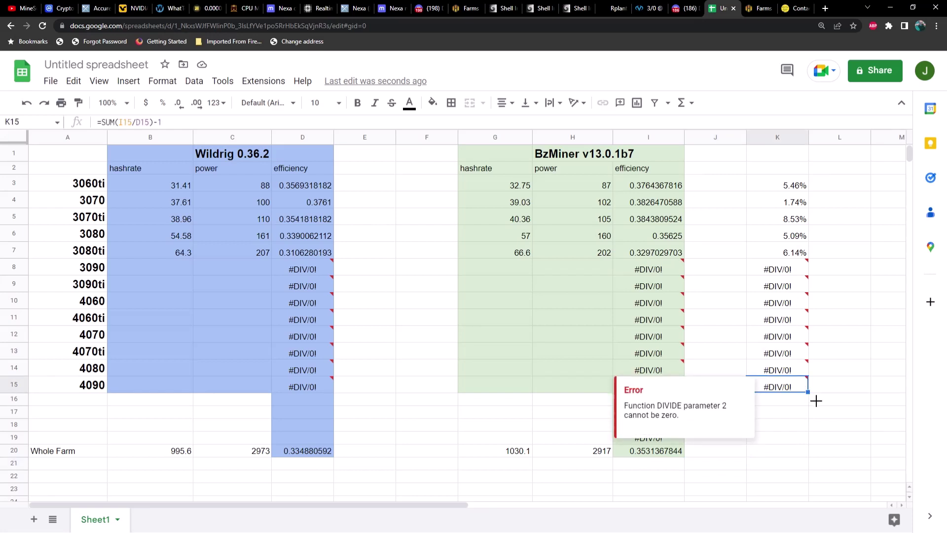
{"action": "left_click_drag", "start_coordinate": [812, 397], "coordinate": [819, 456]}
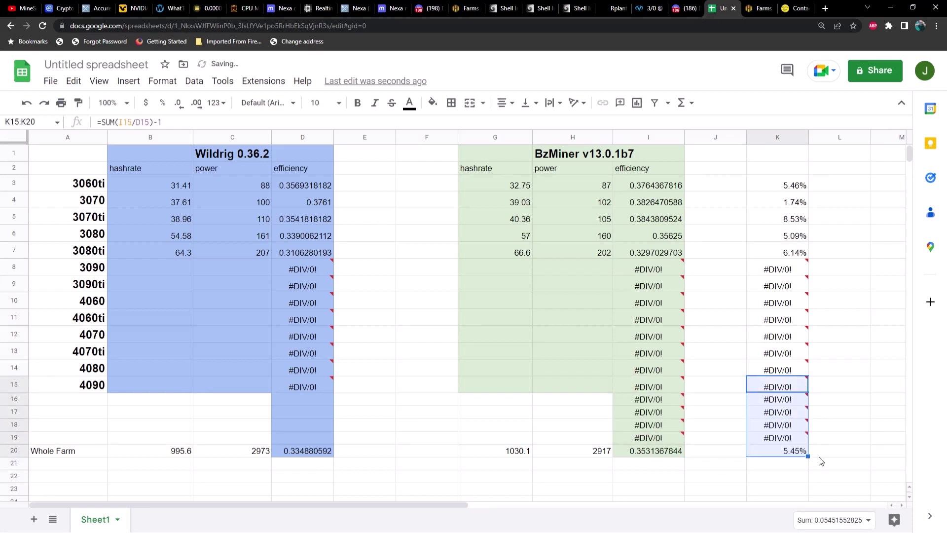
{"action": "left_click", "coordinate": [789, 451]}
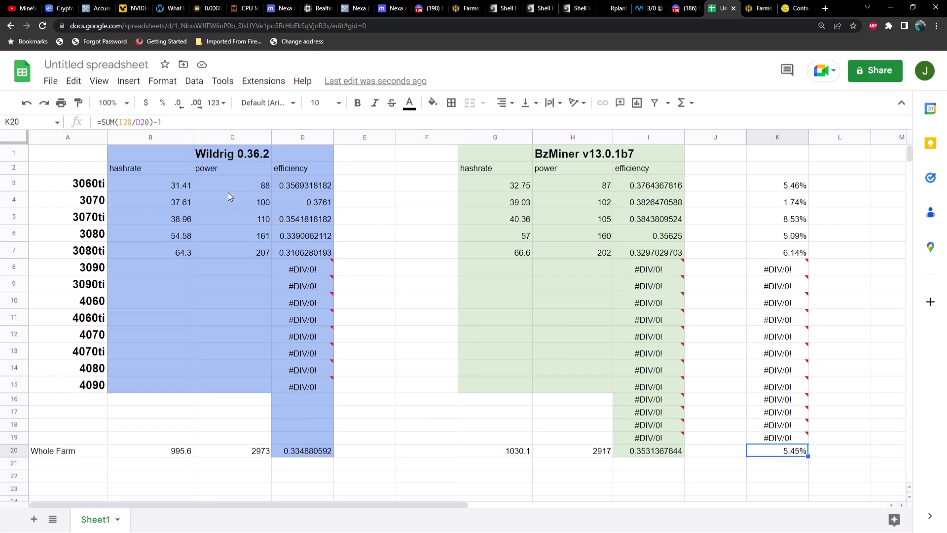
{"action": "mouse_move", "coordinate": [286, 261]}
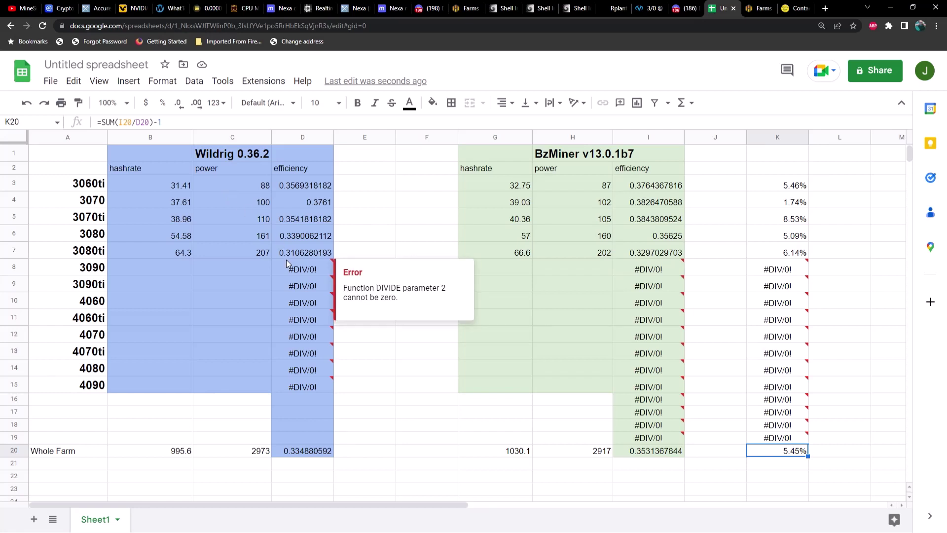